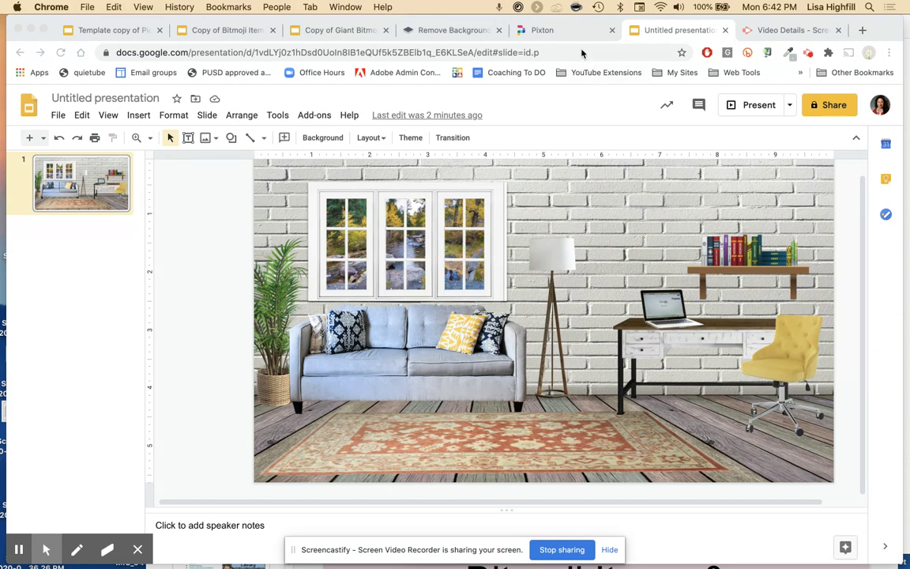
Step: In the Pixton avatar editor, step back and forward through the settings to the pose choices
{"action": "left_click", "coordinate": [555, 31]}
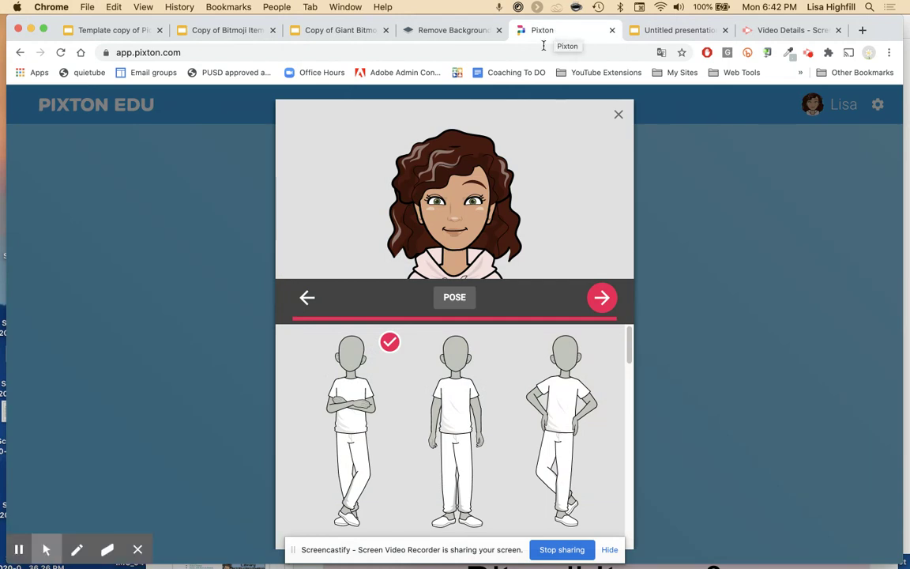
{"action": "left_click", "coordinate": [306, 298]}
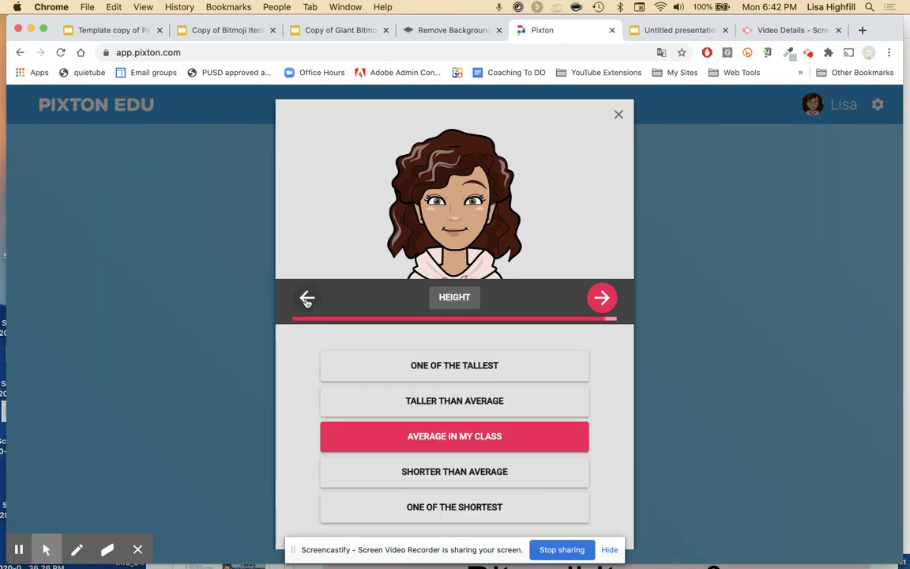
{"action": "left_click", "coordinate": [306, 299]}
{"action": "left_click", "coordinate": [307, 299]}
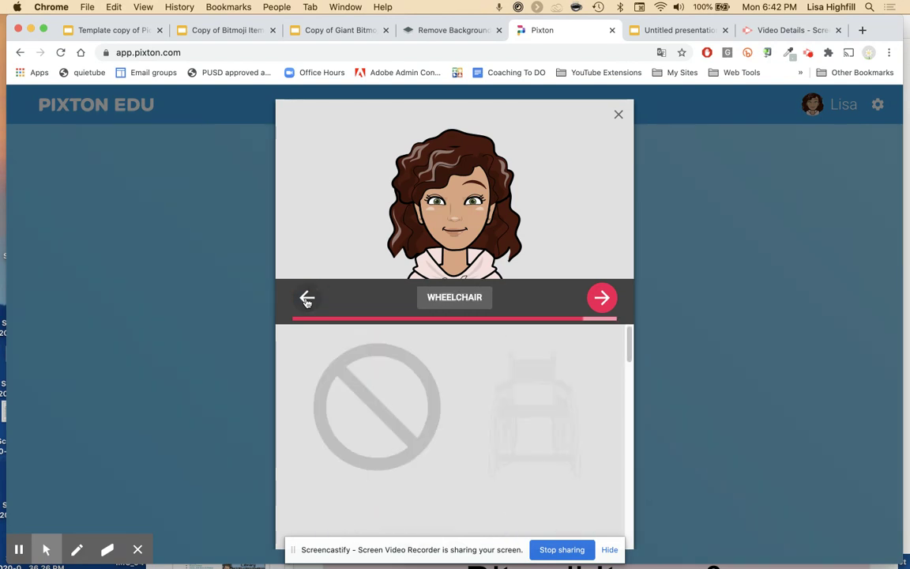
{"action": "left_click", "coordinate": [601, 298]}
{"action": "left_click", "coordinate": [601, 299]}
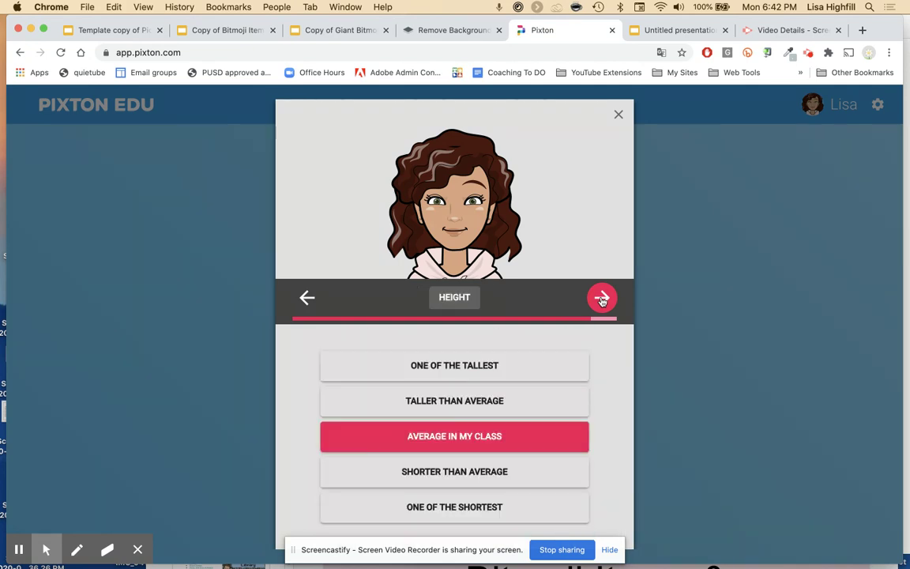
{"action": "left_click", "coordinate": [601, 299]}
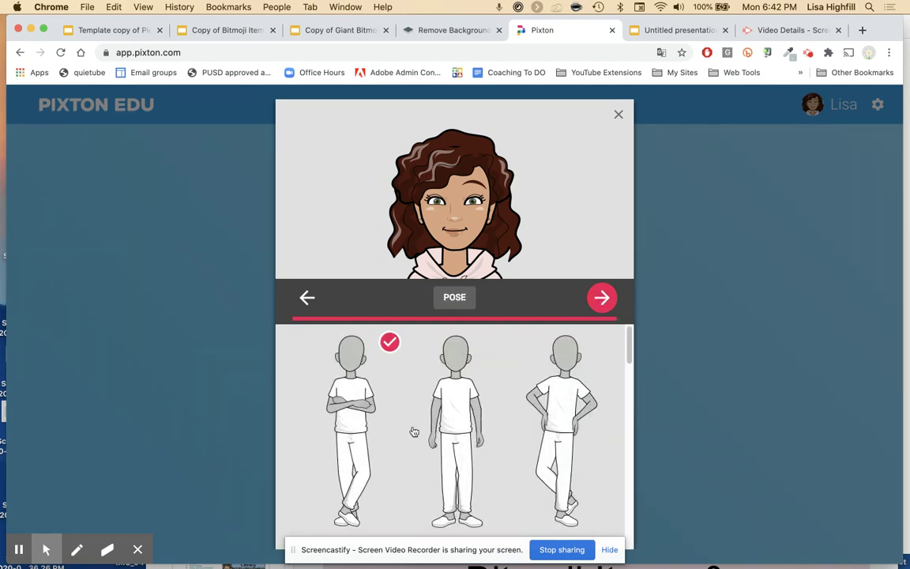
Step: Give the avatar the chin-touch pose and download her full-body image
{"action": "scroll", "coordinate": [424, 465], "scroll_direction": "down", "scroll_amount": 5}
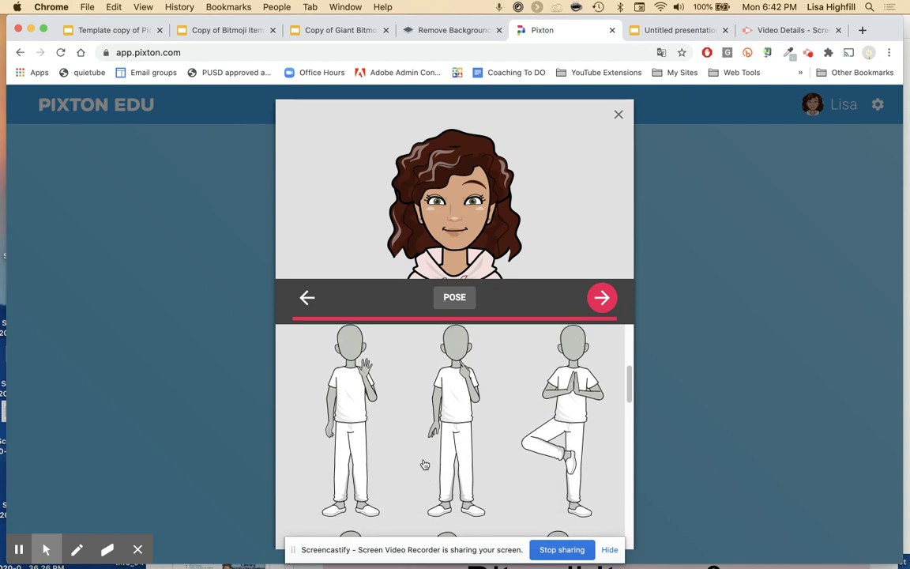
{"action": "left_click", "coordinate": [455, 428]}
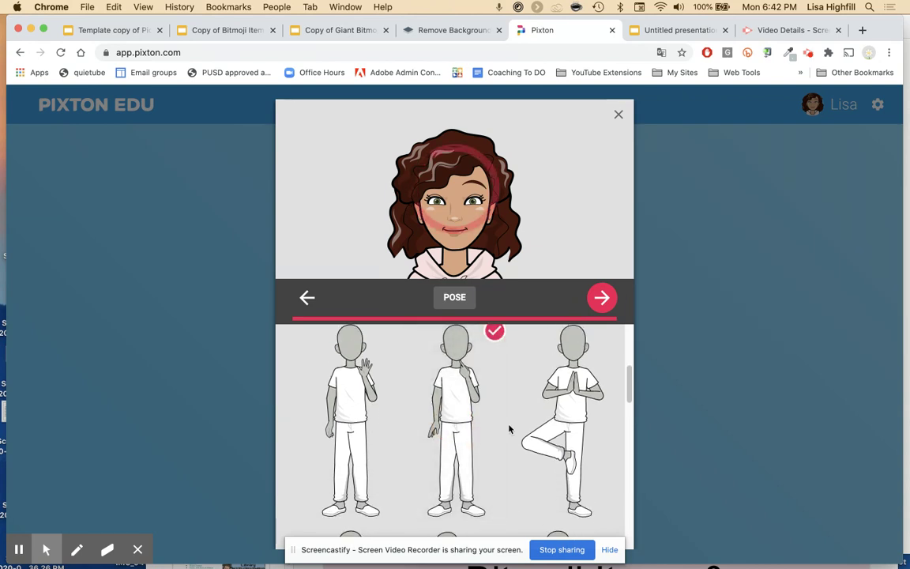
{"action": "left_click", "coordinate": [600, 299]}
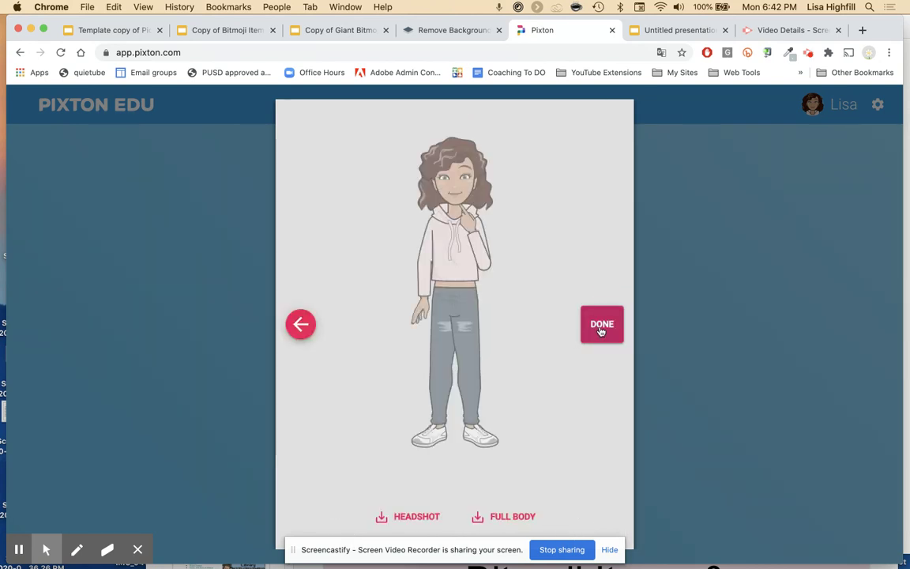
{"action": "left_click", "coordinate": [506, 521]}
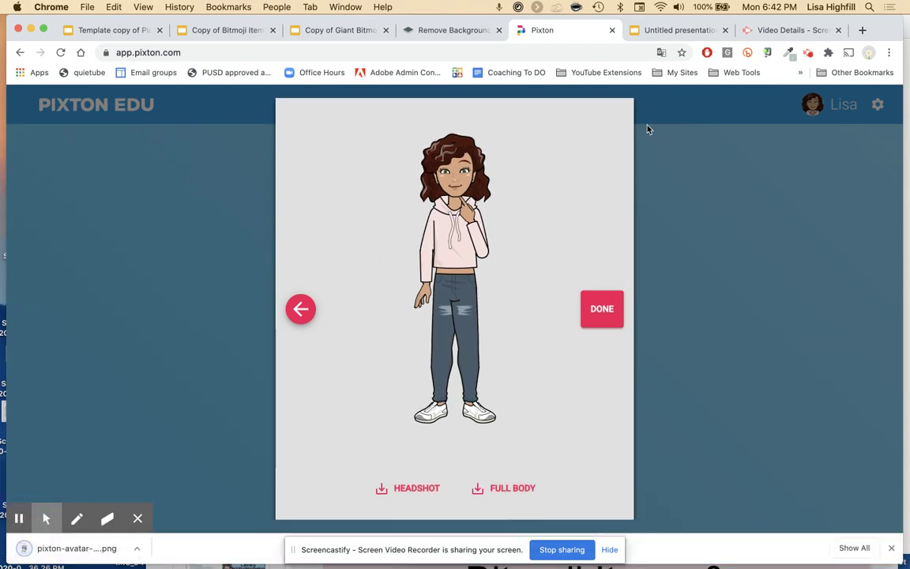
{"action": "left_click", "coordinate": [675, 32]}
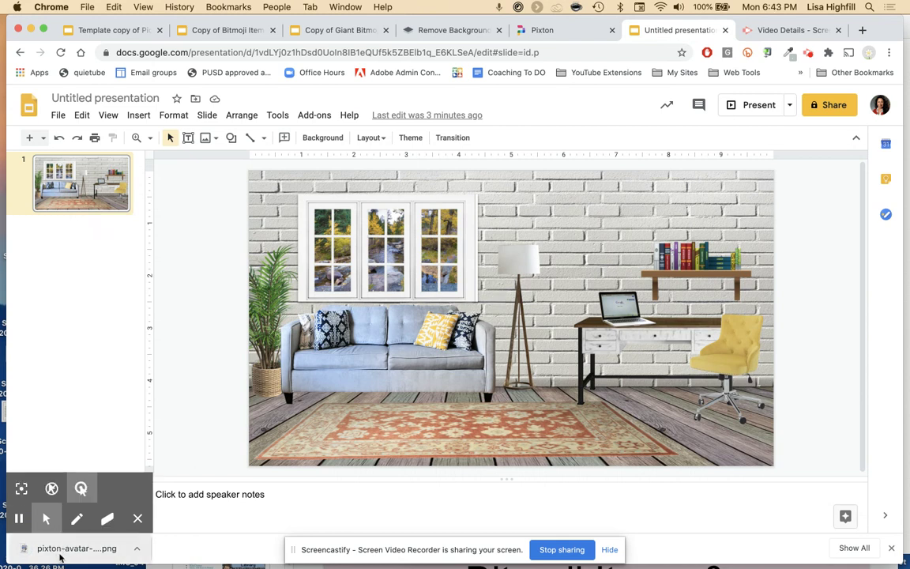
Step: Upload pixton-avatar-full-body (5).png from the Downloads folder via Insert > Image
{"action": "left_click_drag", "start_coordinate": [59, 557], "coordinate": [84, 549]}
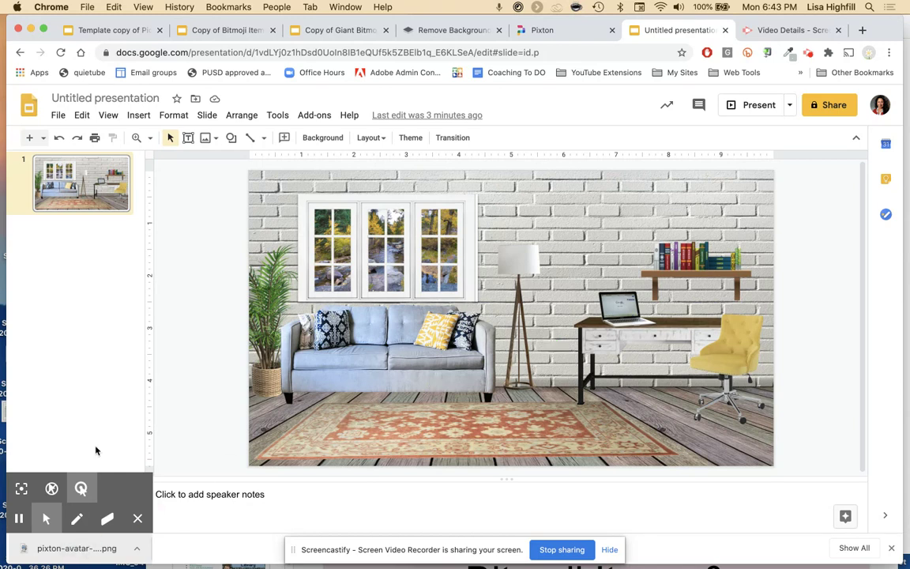
{"action": "left_click", "coordinate": [139, 116]}
{"action": "mouse_move", "coordinate": [170, 139]}
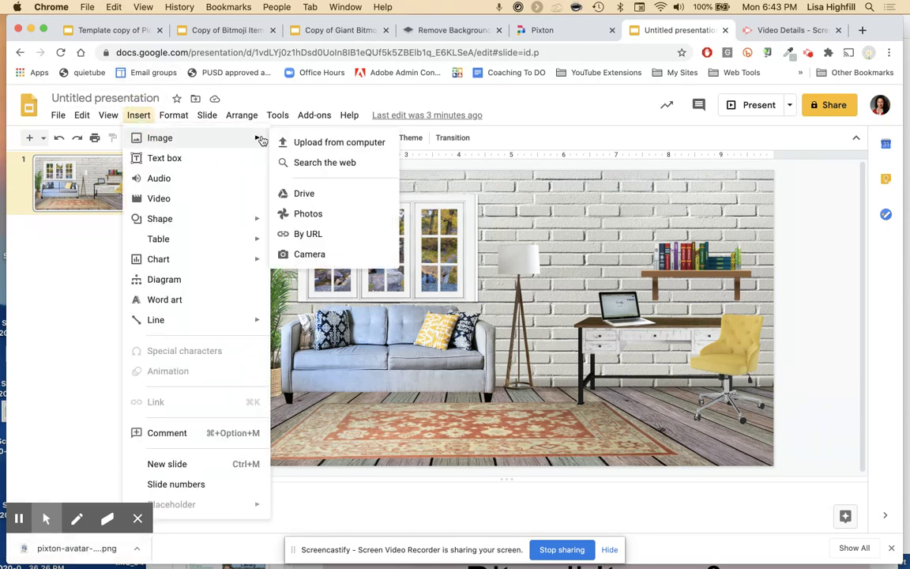
{"action": "left_click", "coordinate": [308, 143]}
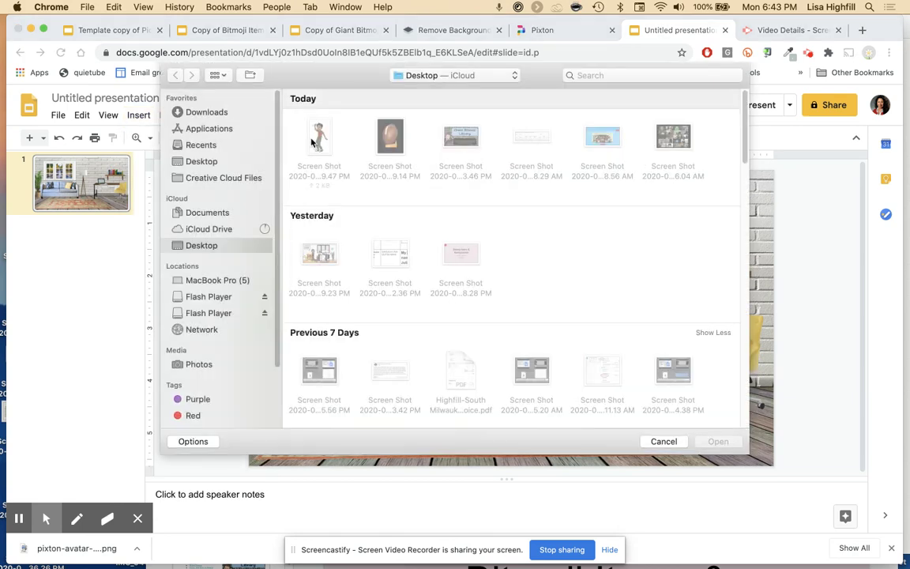
{"action": "left_click", "coordinate": [207, 115]}
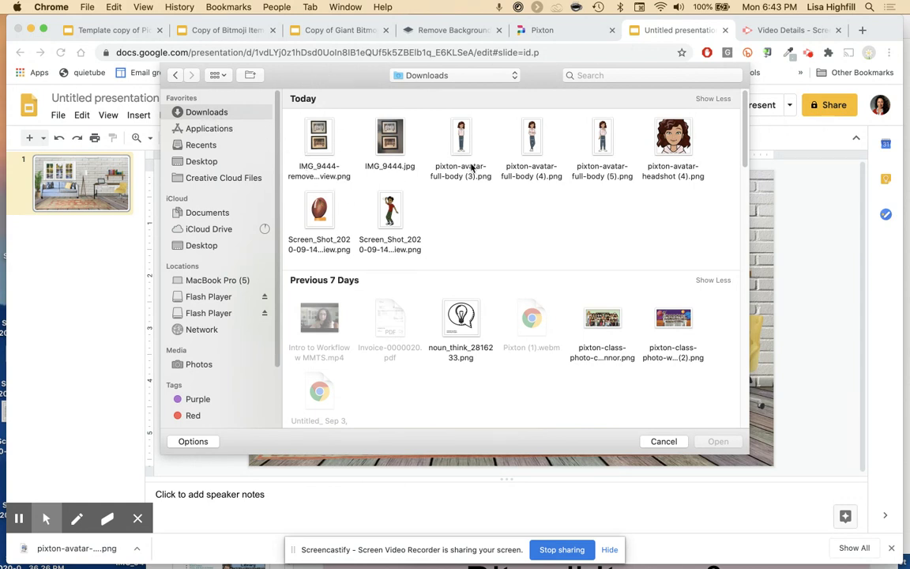
{"action": "left_click", "coordinate": [191, 163]}
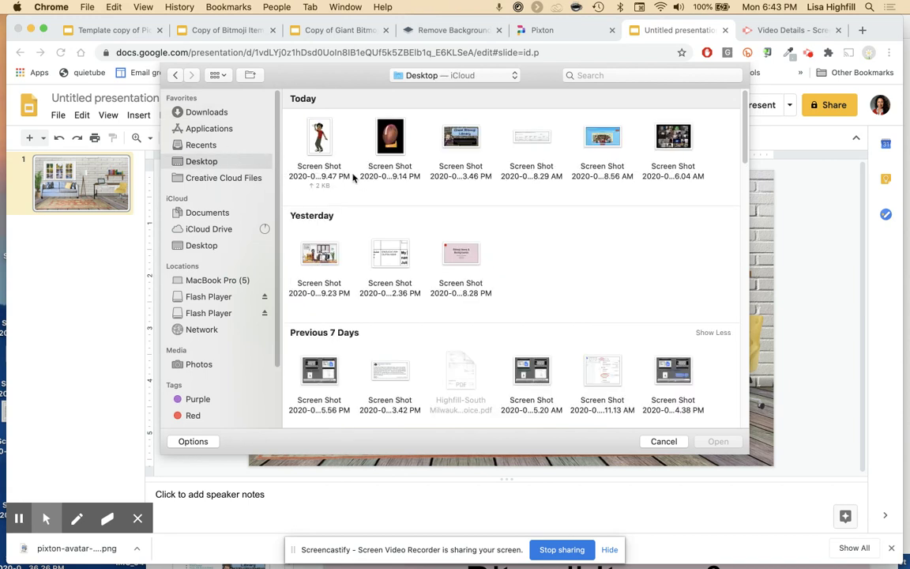
{"action": "scroll", "coordinate": [355, 181], "scroll_direction": "down", "scroll_amount": 3}
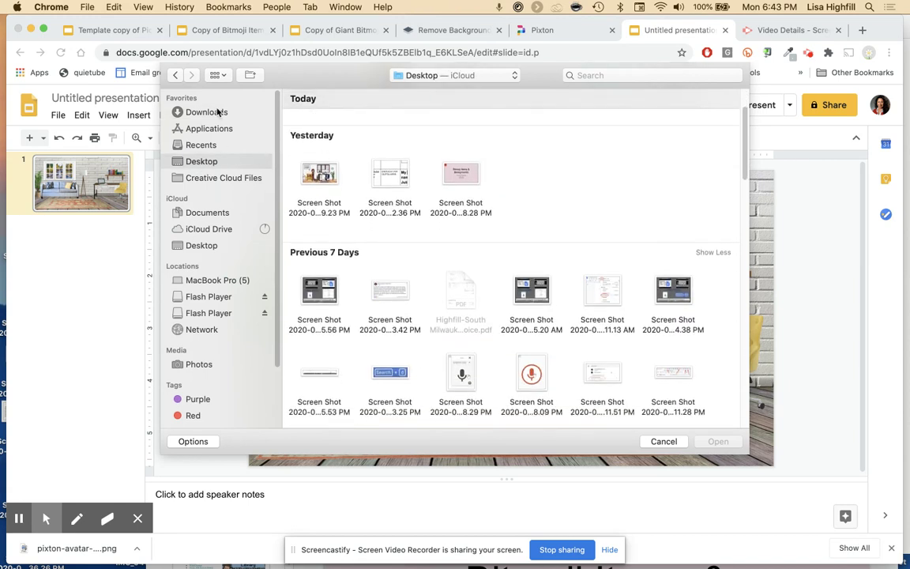
{"action": "left_click", "coordinate": [219, 112]}
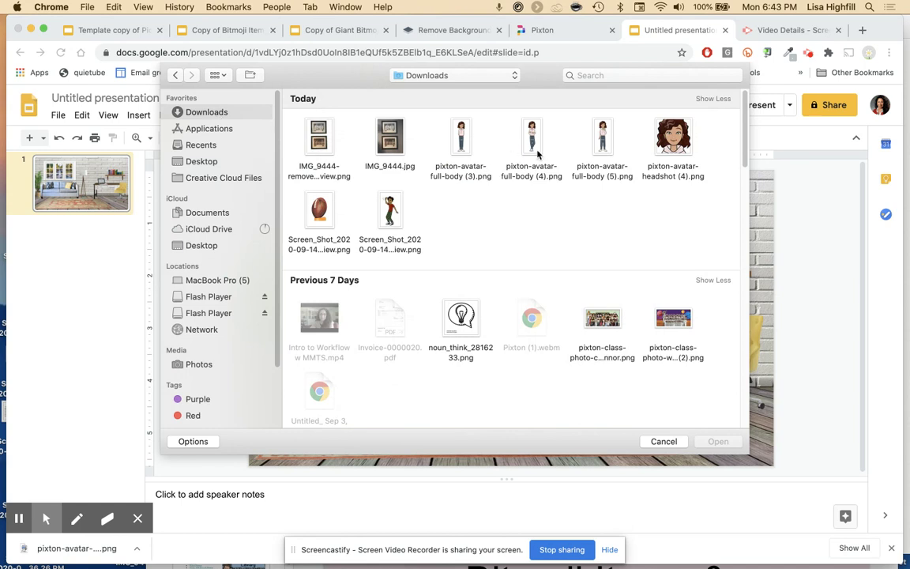
{"action": "double_click", "coordinate": [600, 142]}
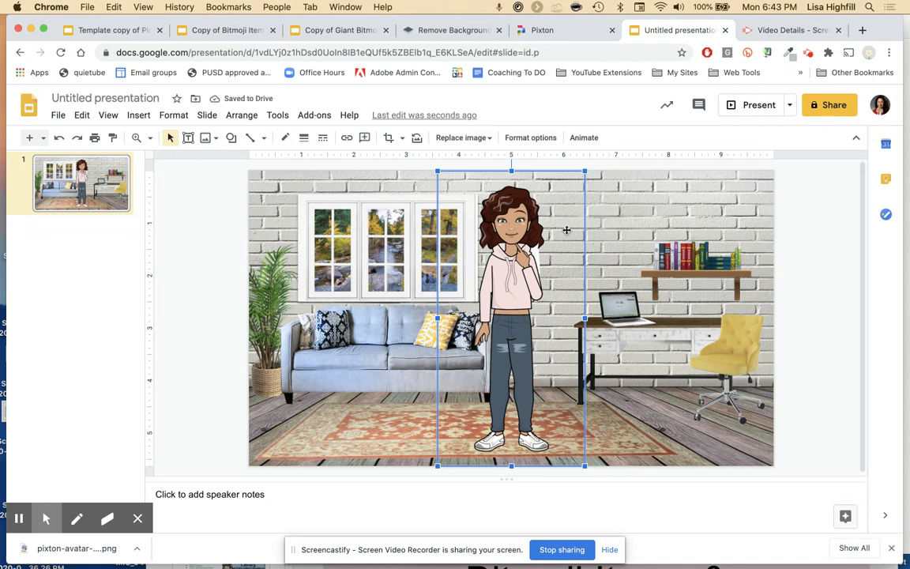
Step: Shrink the avatar and move her onto the rug between the floor lamp and desk
{"action": "left_click_drag", "start_coordinate": [586, 171], "coordinate": [542, 255]}
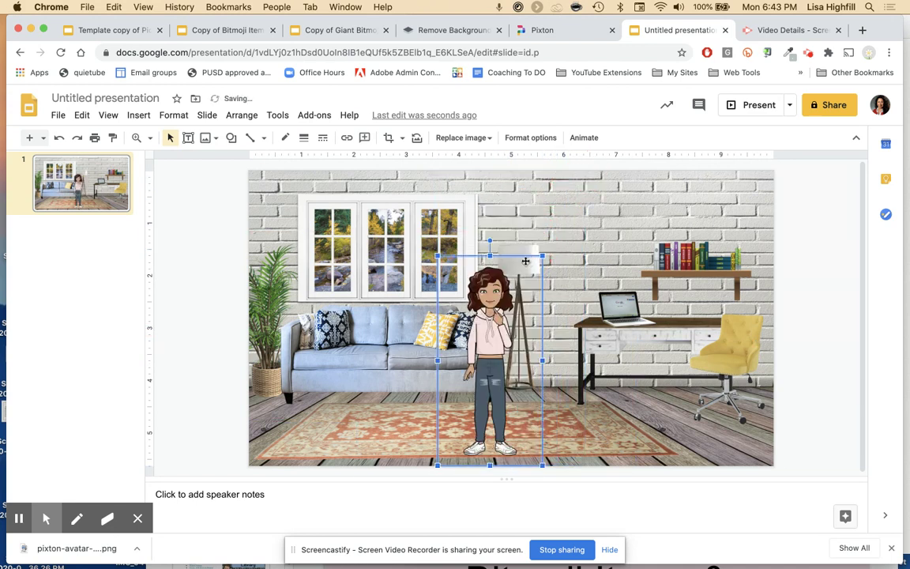
{"action": "left_click_drag", "start_coordinate": [494, 322], "coordinate": [559, 315]}
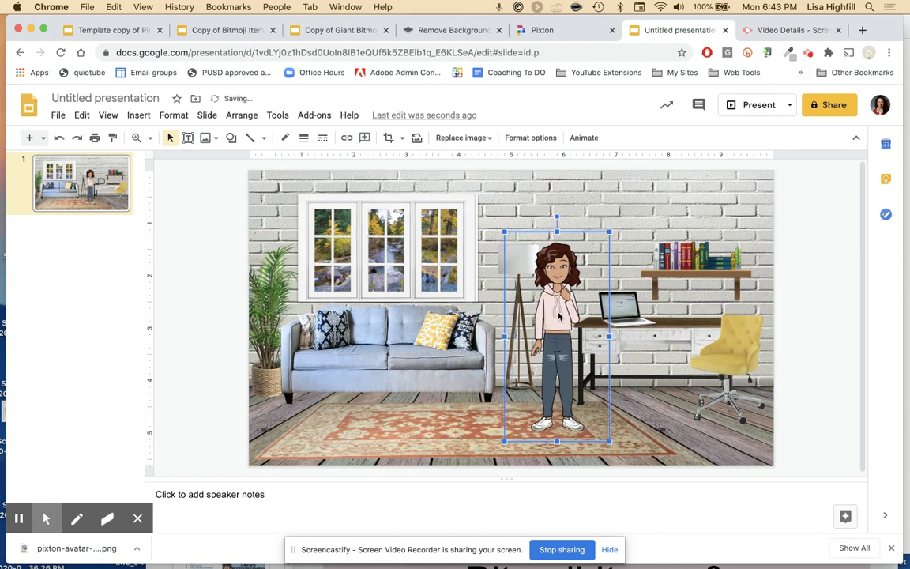
{"action": "left_click", "coordinate": [645, 406]}
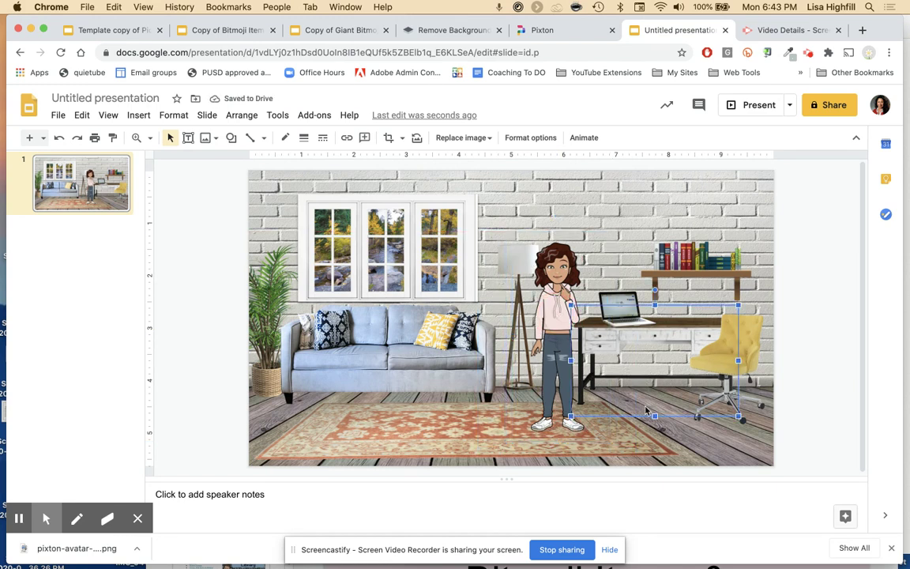
{"action": "left_click", "coordinate": [482, 441]}
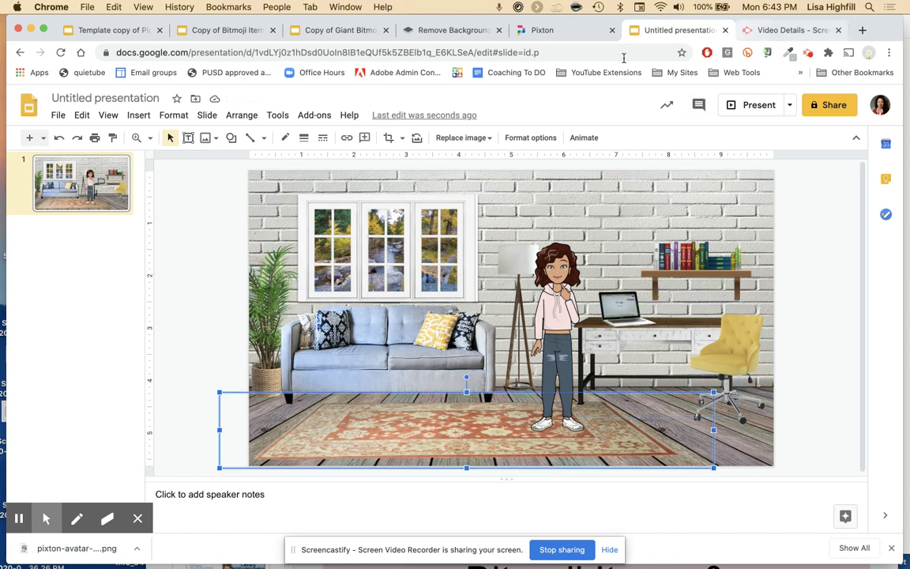
Step: Back out through the Pixton avatar steps and close the editor to reach My Dashboard
{"action": "left_click", "coordinate": [541, 30]}
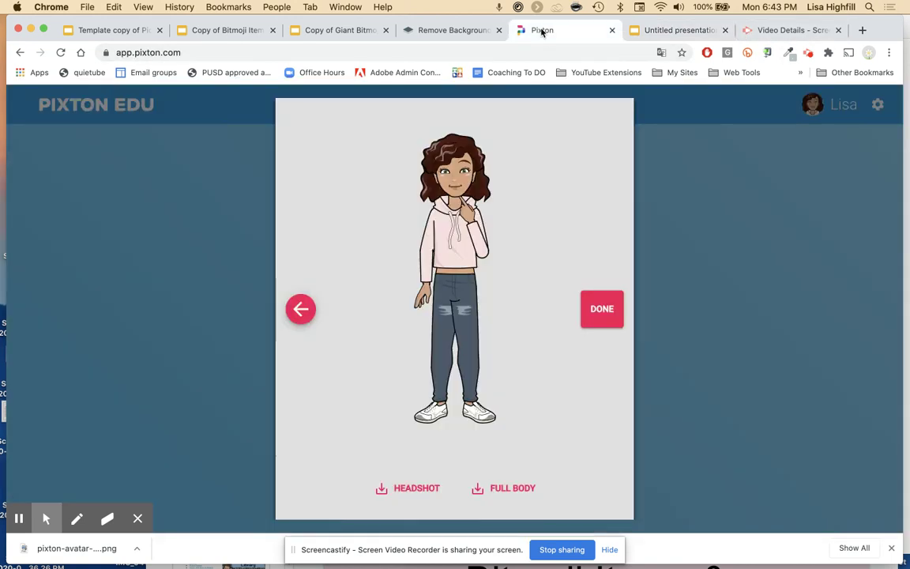
{"action": "left_click", "coordinate": [299, 310]}
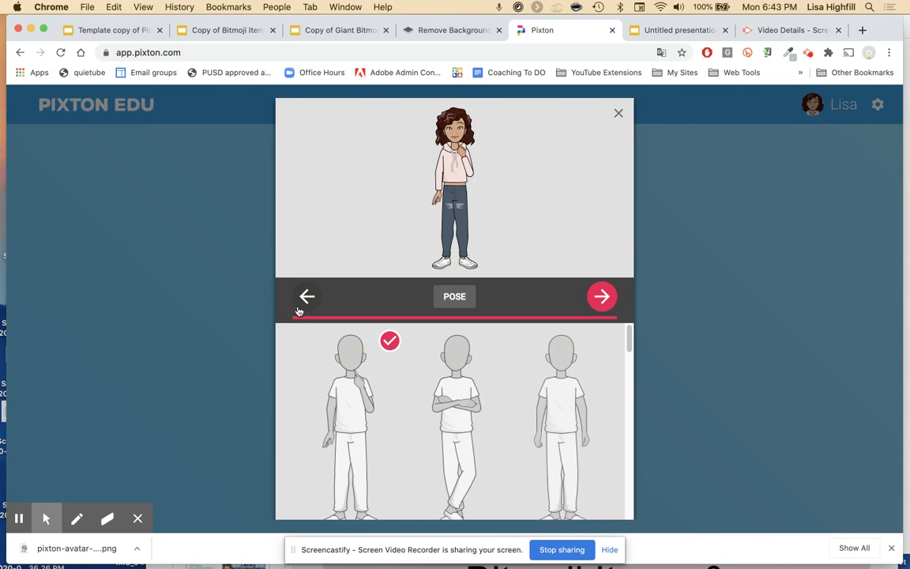
{"action": "left_click", "coordinate": [307, 297]}
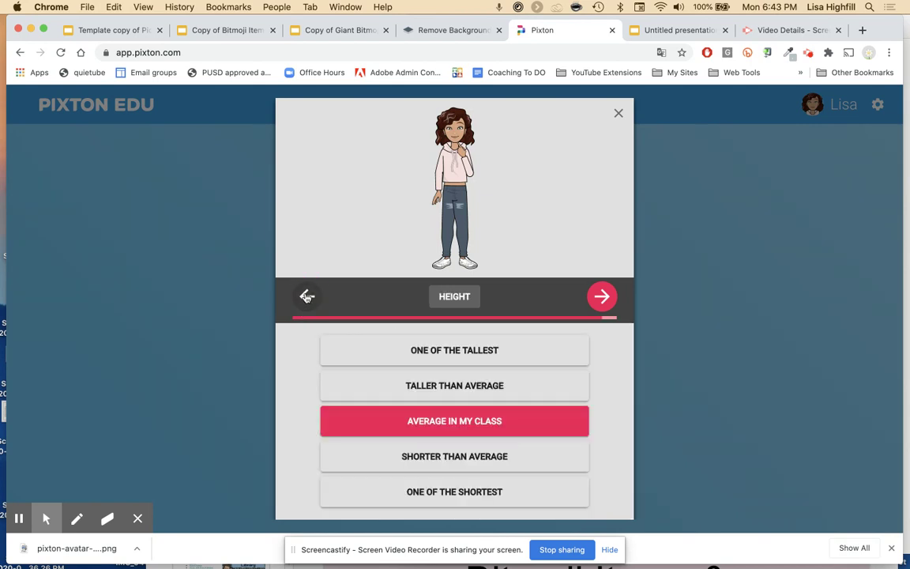
{"action": "left_click", "coordinate": [306, 297]}
{"action": "left_click", "coordinate": [307, 297]}
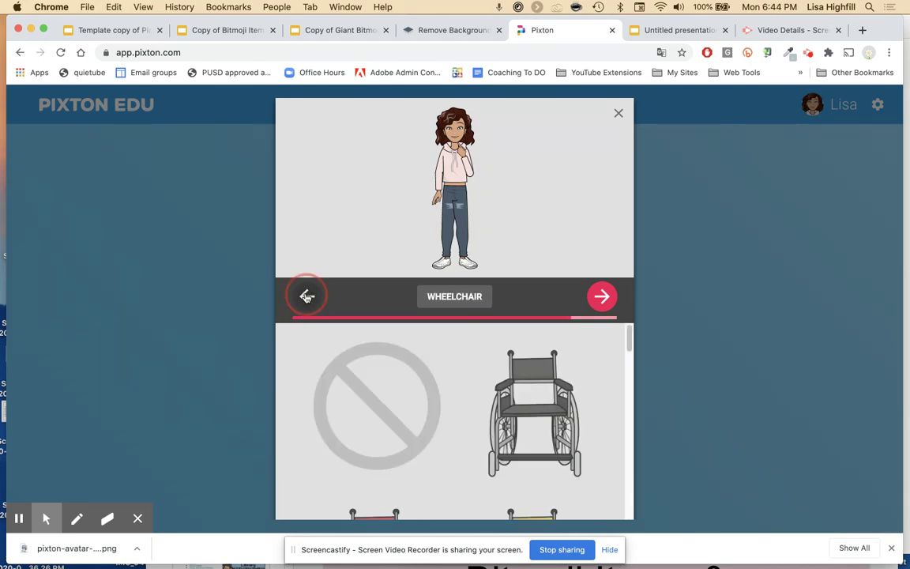
{"action": "left_click", "coordinate": [306, 297]}
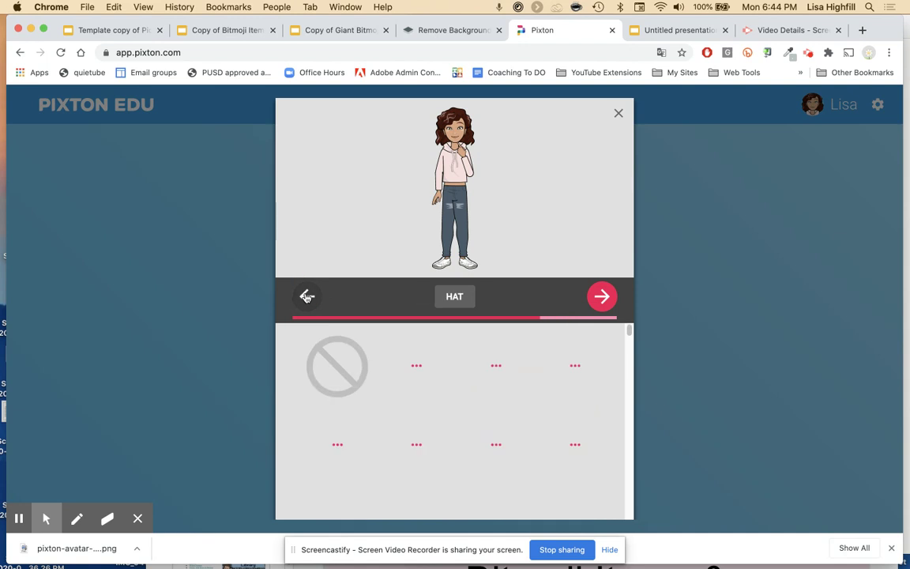
{"action": "left_click", "coordinate": [306, 297]}
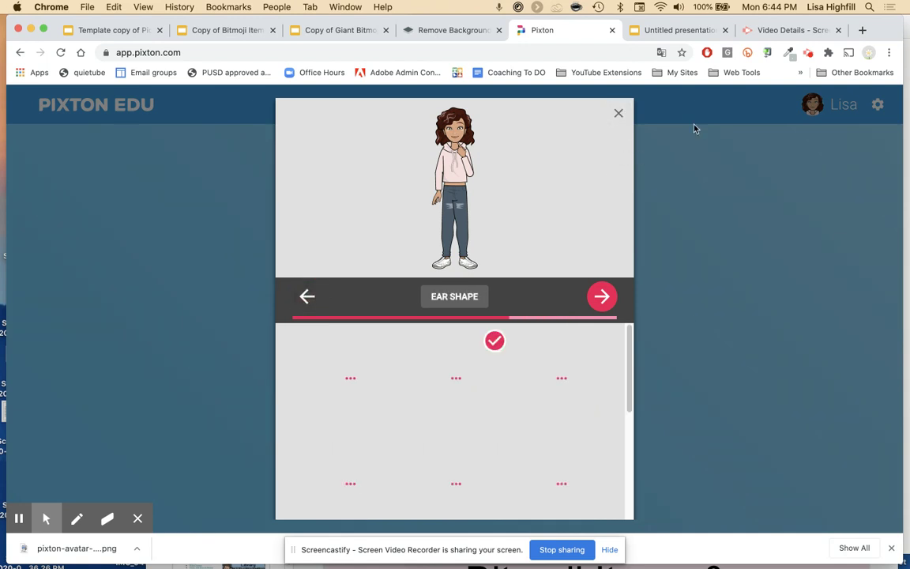
{"action": "left_click", "coordinate": [617, 111]}
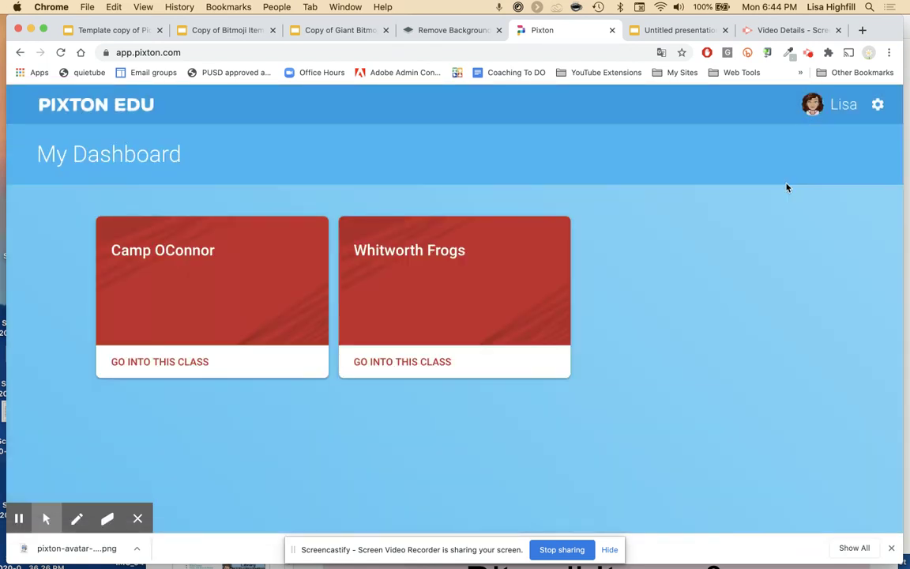
Step: In Whitworth Frogs, edit the Create a comic using Pixton comic and add a fifth panel
{"action": "left_click", "coordinate": [409, 363]}
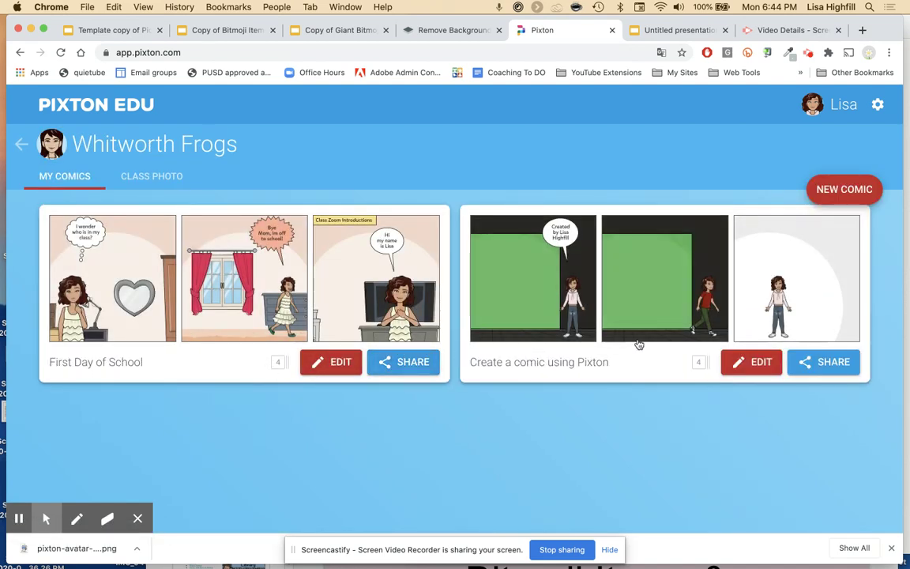
{"action": "left_click", "coordinate": [744, 358]}
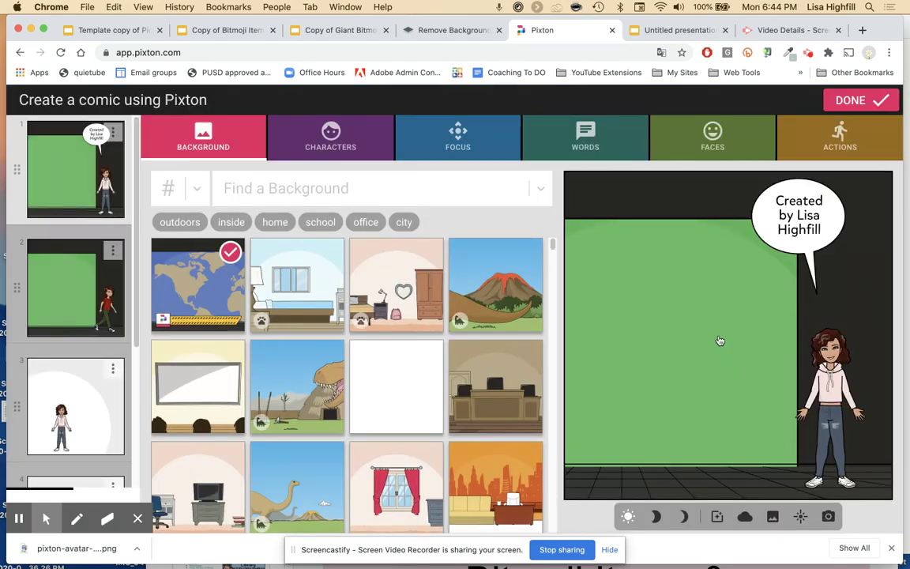
{"action": "scroll", "coordinate": [63, 363], "scroll_direction": "down", "scroll_amount": 5}
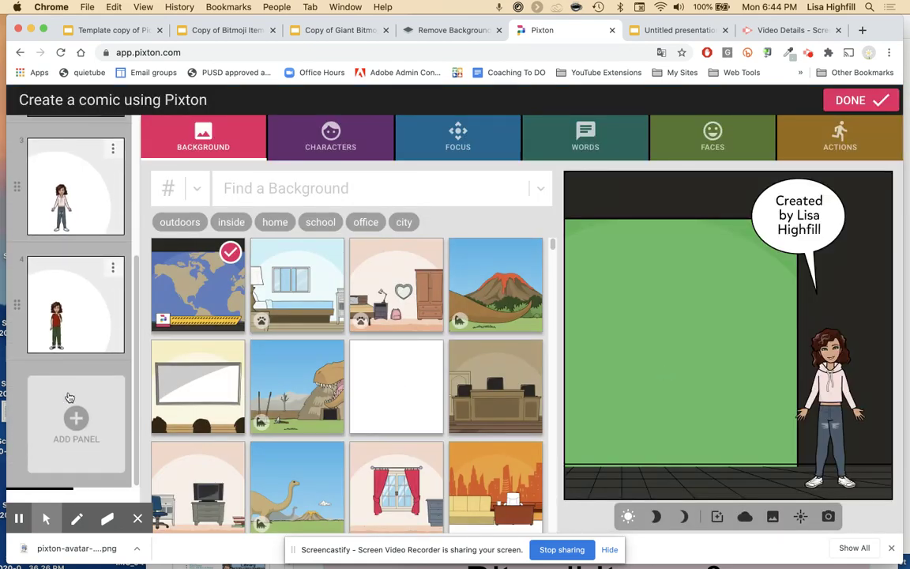
{"action": "left_click", "coordinate": [75, 417]}
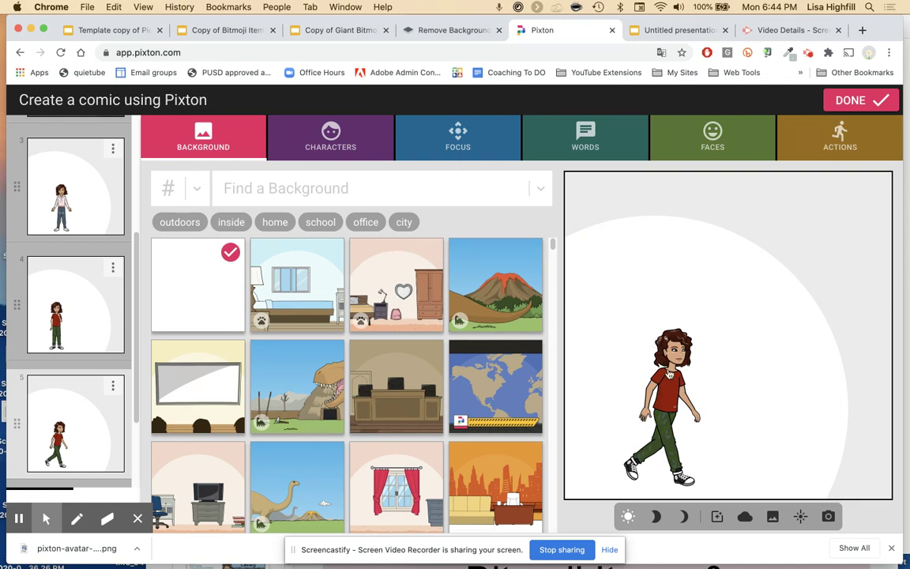
{"action": "left_click_drag", "start_coordinate": [672, 386], "coordinate": [665, 386]}
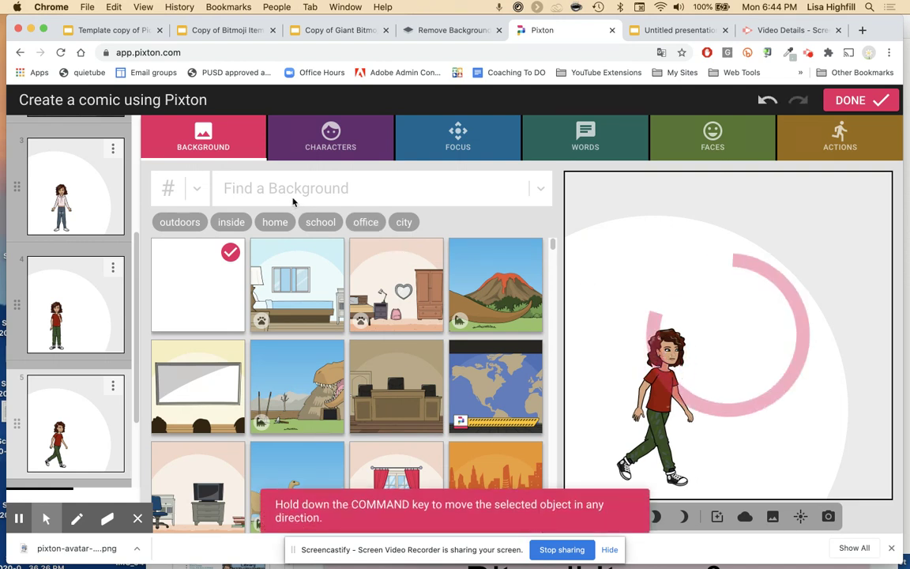
{"action": "left_click", "coordinate": [312, 139]}
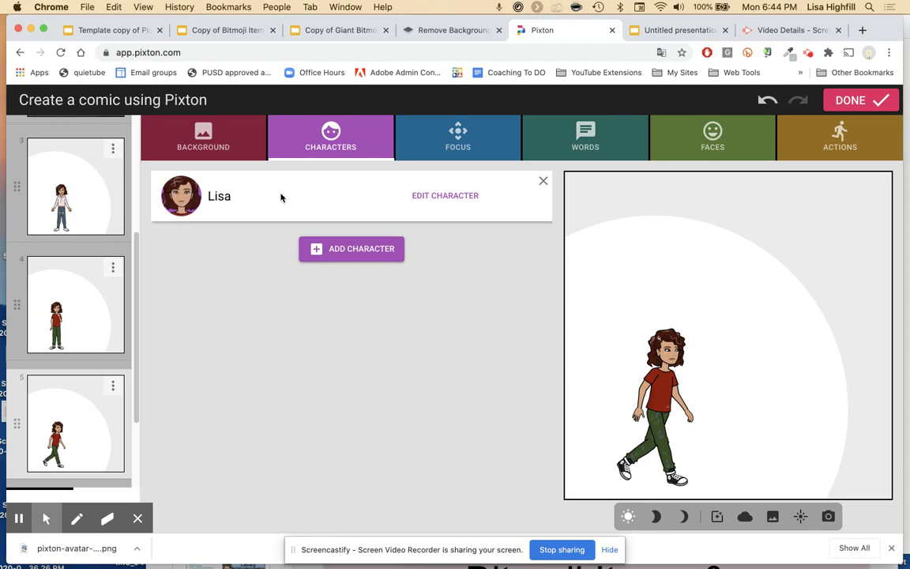
Step: Remove the panel's existing character and add the boy character instead
{"action": "left_click", "coordinate": [544, 183]}
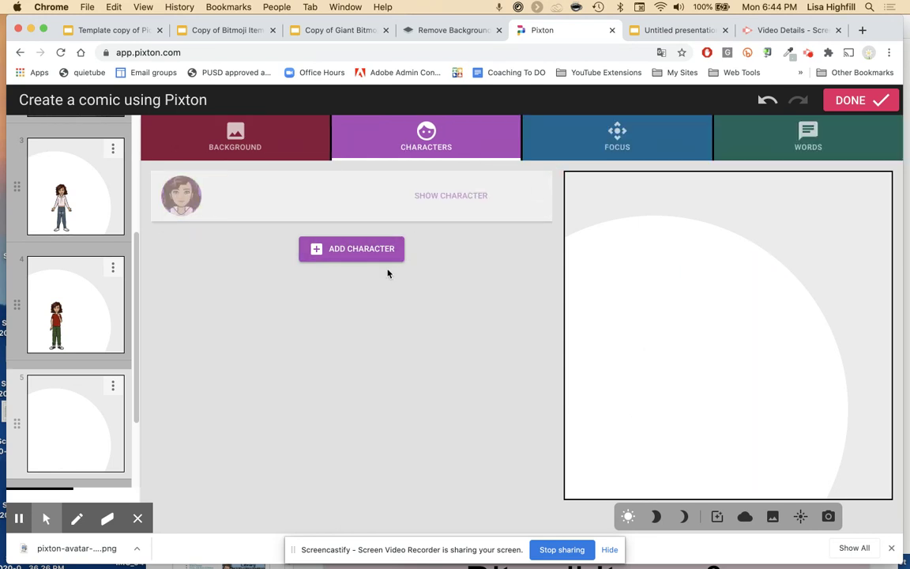
{"action": "left_click", "coordinate": [357, 249]}
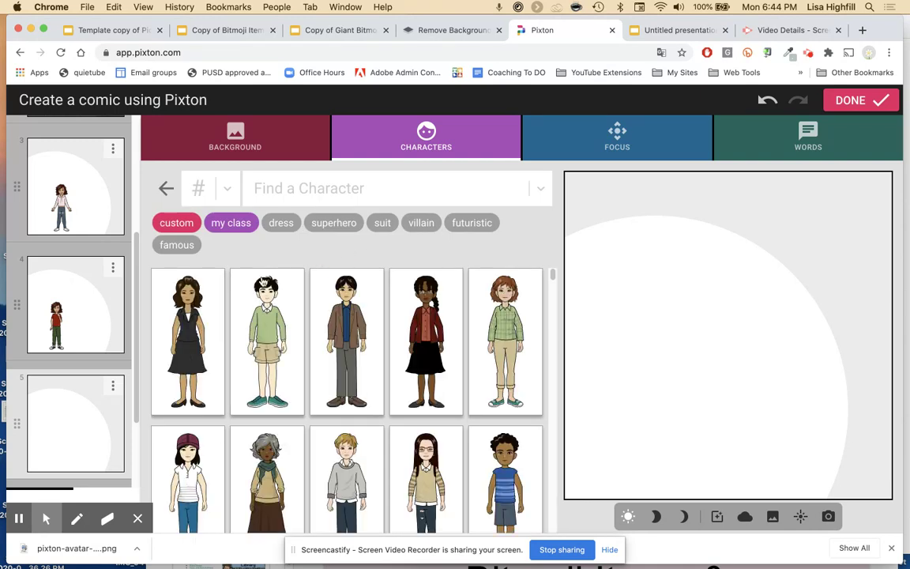
{"action": "scroll", "coordinate": [294, 381], "scroll_direction": "down", "scroll_amount": 5}
{"action": "scroll", "coordinate": [294, 381], "scroll_direction": "up", "scroll_amount": 3}
{"action": "scroll", "coordinate": [294, 381], "scroll_direction": "down", "scroll_amount": 2}
{"action": "left_click", "coordinate": [508, 386]}
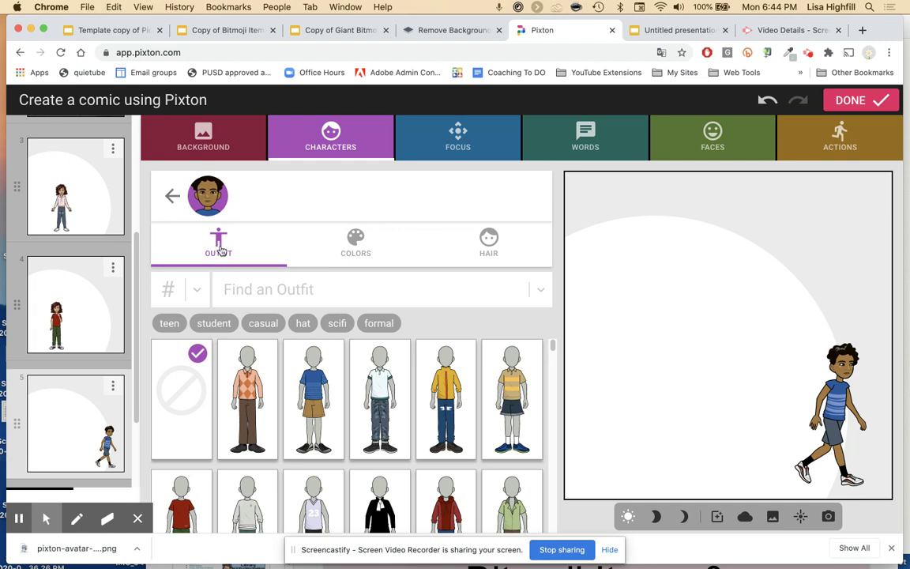
Step: Dress the boy in the teen red shirt and green pants outfit and move him left of centre
{"action": "scroll", "coordinate": [286, 443], "scroll_direction": "down", "scroll_amount": 3}
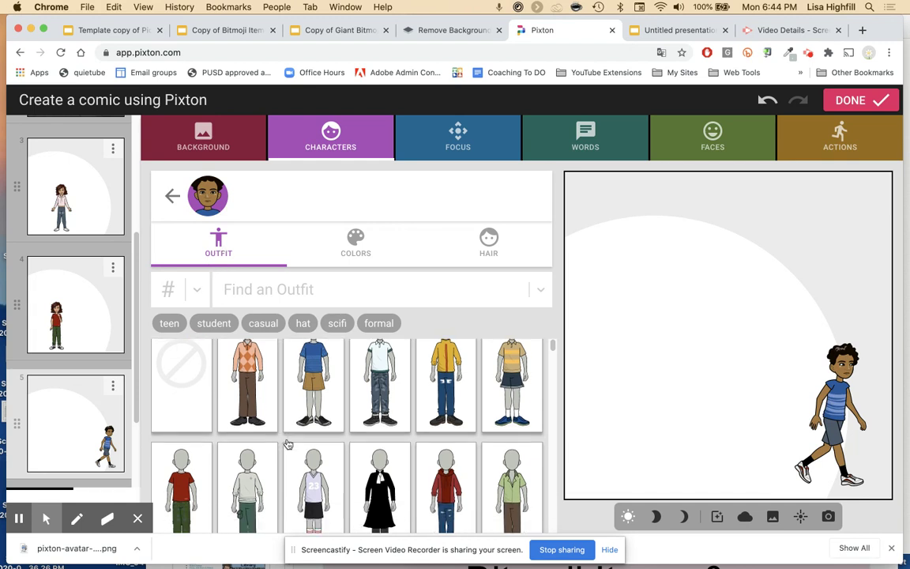
{"action": "left_click", "coordinate": [169, 323]}
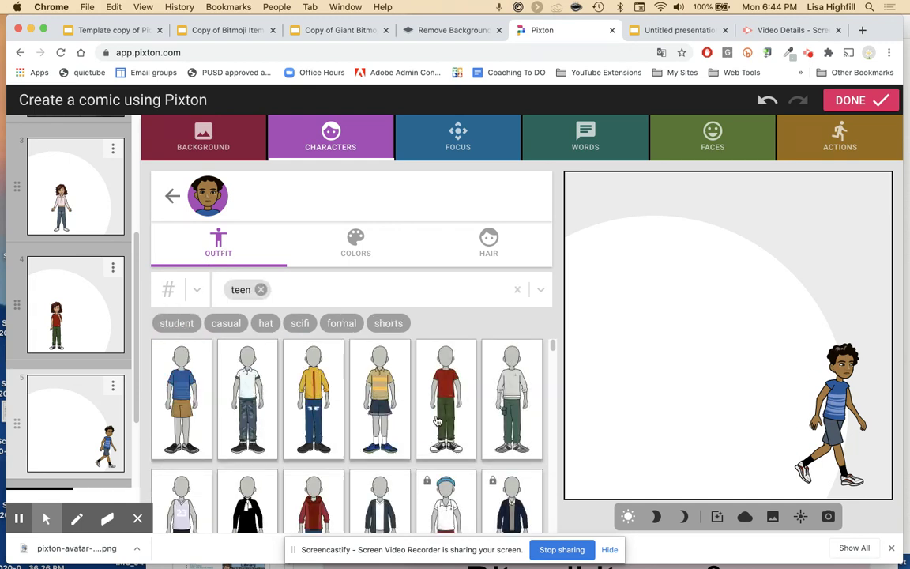
{"action": "left_click", "coordinate": [438, 421]}
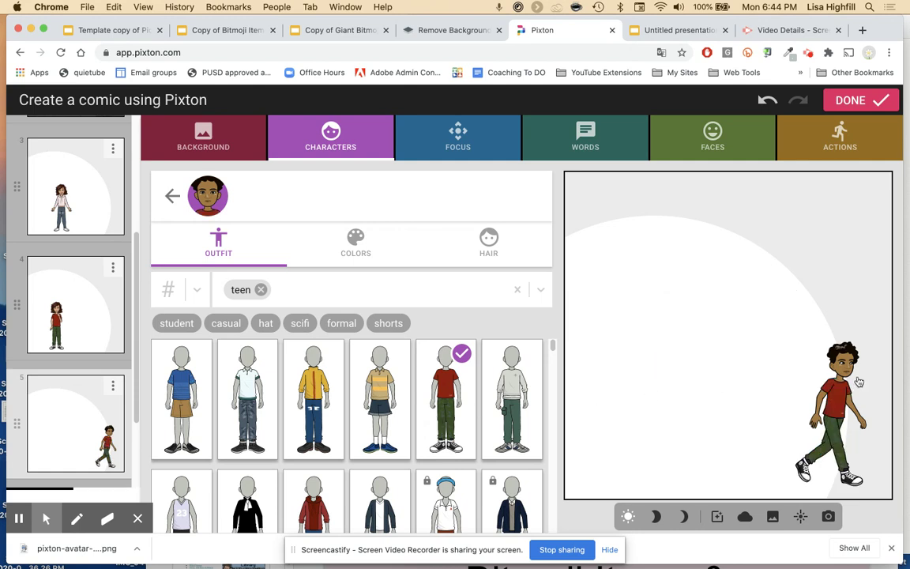
{"action": "left_click_drag", "start_coordinate": [755, 366], "coordinate": [645, 374]}
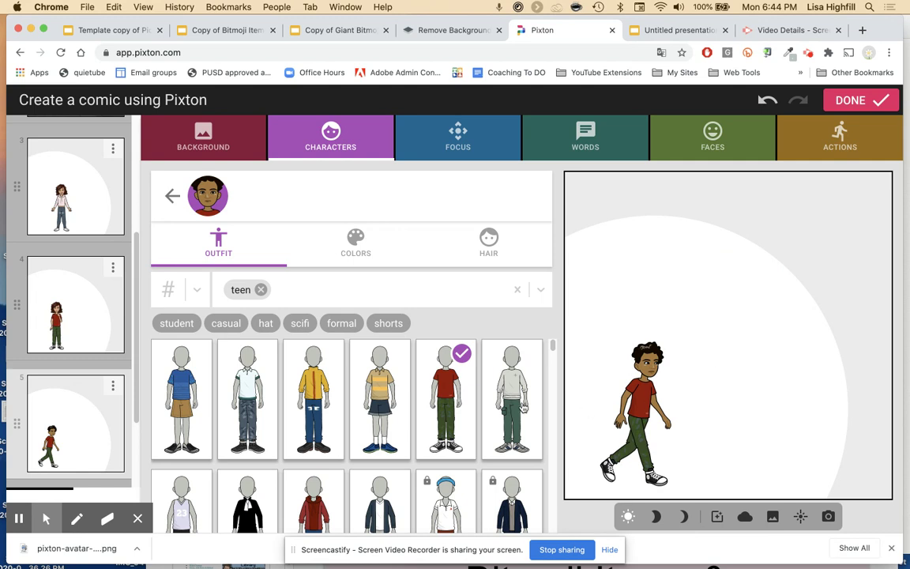
{"action": "left_click", "coordinate": [333, 149]}
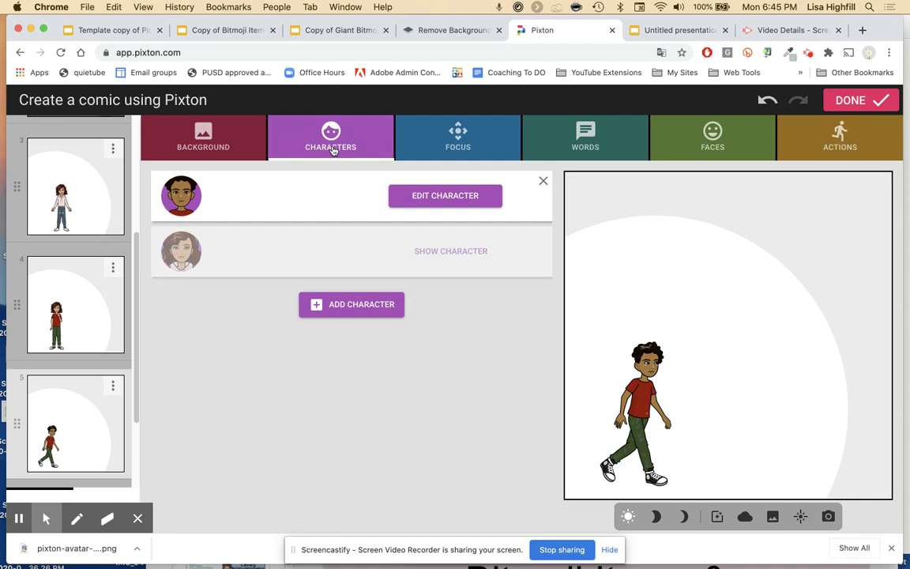
Step: Give the boy an open-mouthed face and gesturing pose, then screenshot him with Cmd+Shift+4
{"action": "left_click", "coordinate": [681, 133]}
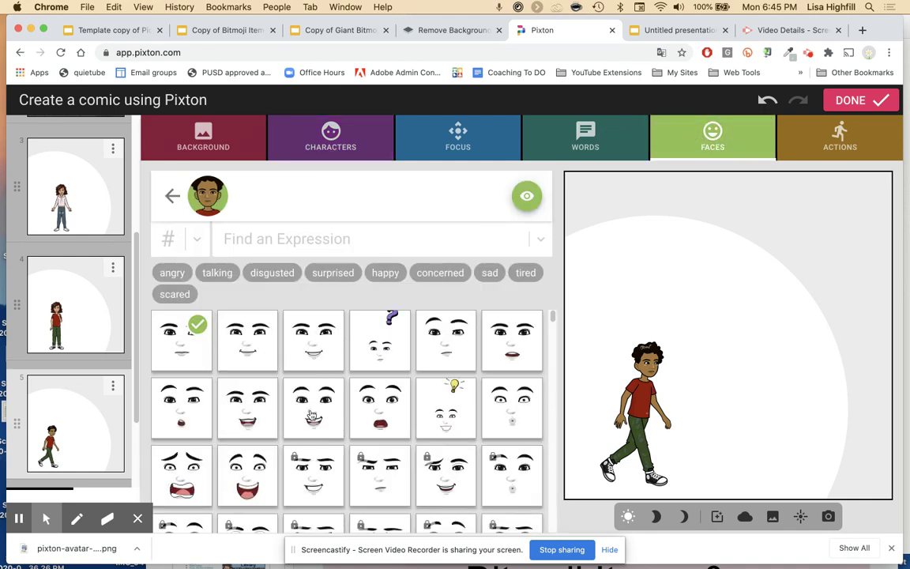
{"action": "left_click", "coordinate": [383, 417]}
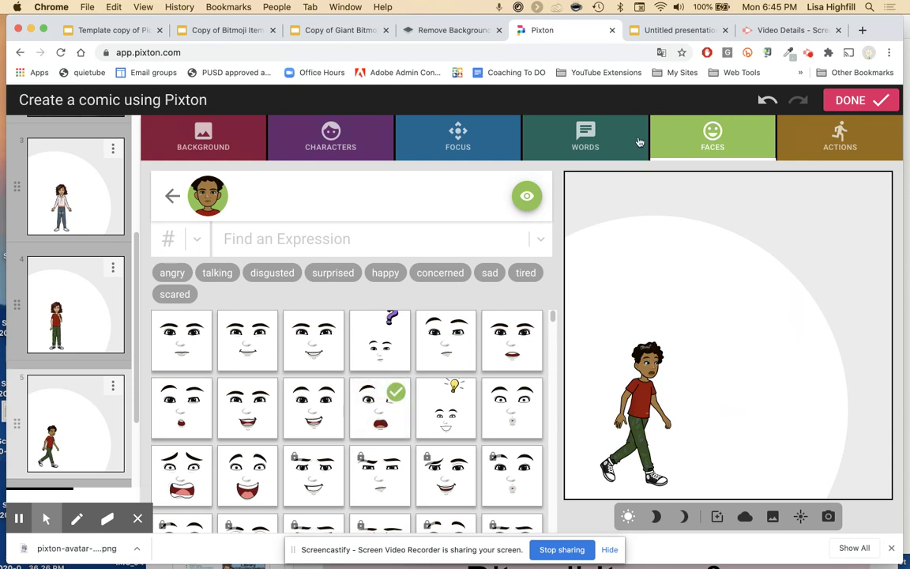
{"action": "left_click", "coordinate": [809, 146]}
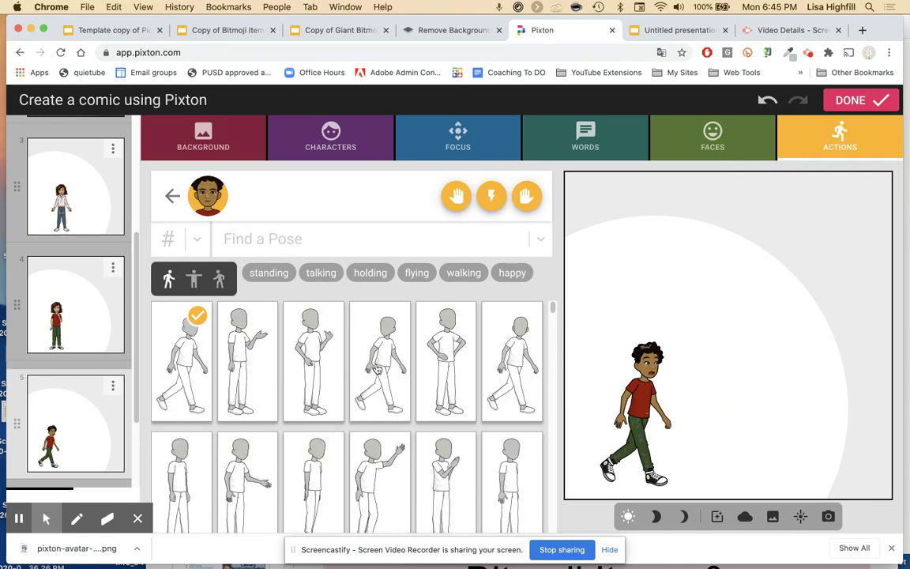
{"action": "left_click", "coordinate": [377, 367]}
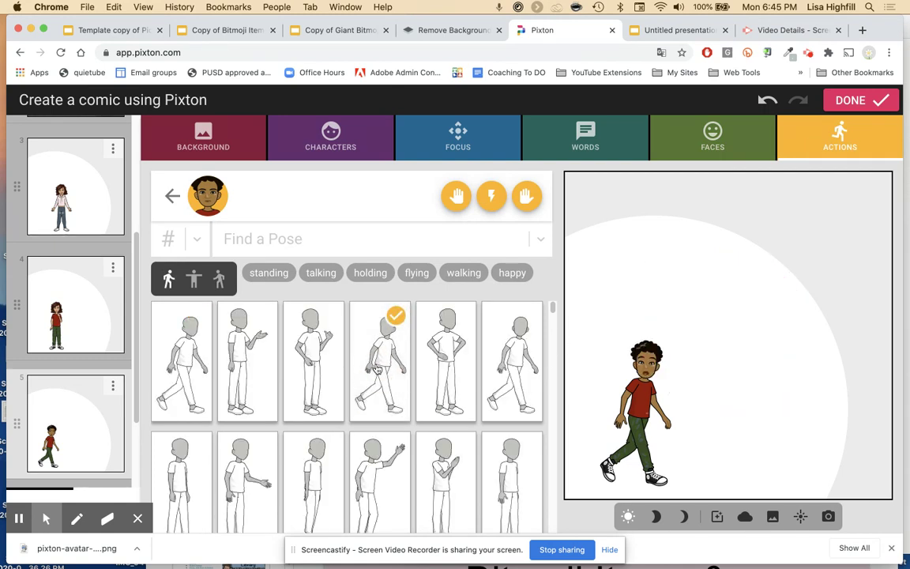
{"action": "left_click", "coordinate": [249, 364]}
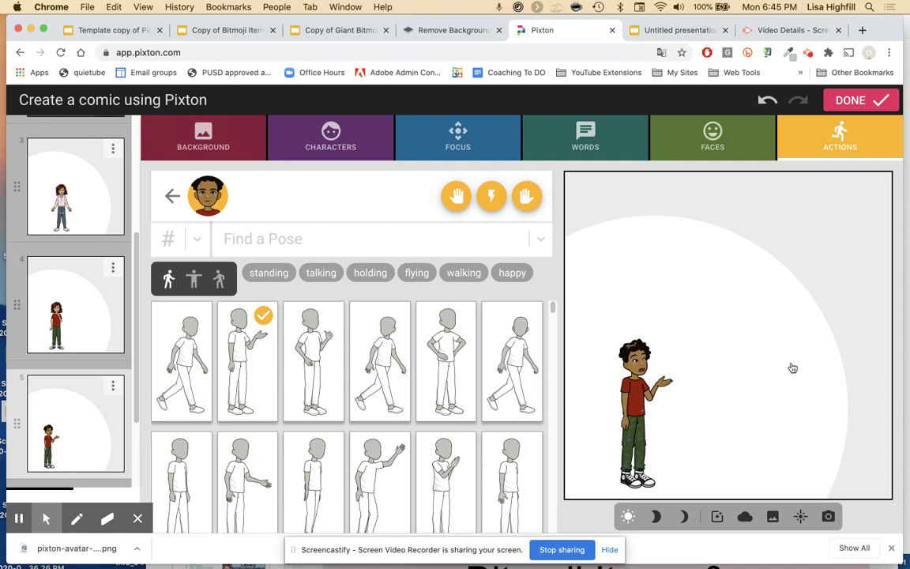
{"action": "key", "text": "super+shift+4"}
{"action": "left_click_drag", "start_coordinate": [602, 327], "coordinate": [677, 495]}
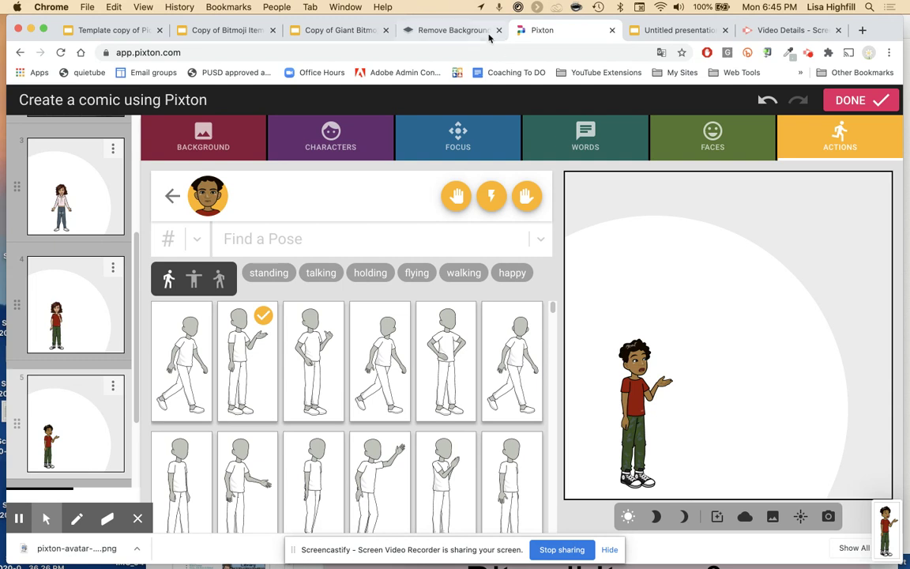
Step: Upload the boy screenshot from the Desktop onto the living-room slide
{"action": "left_click", "coordinate": [648, 35]}
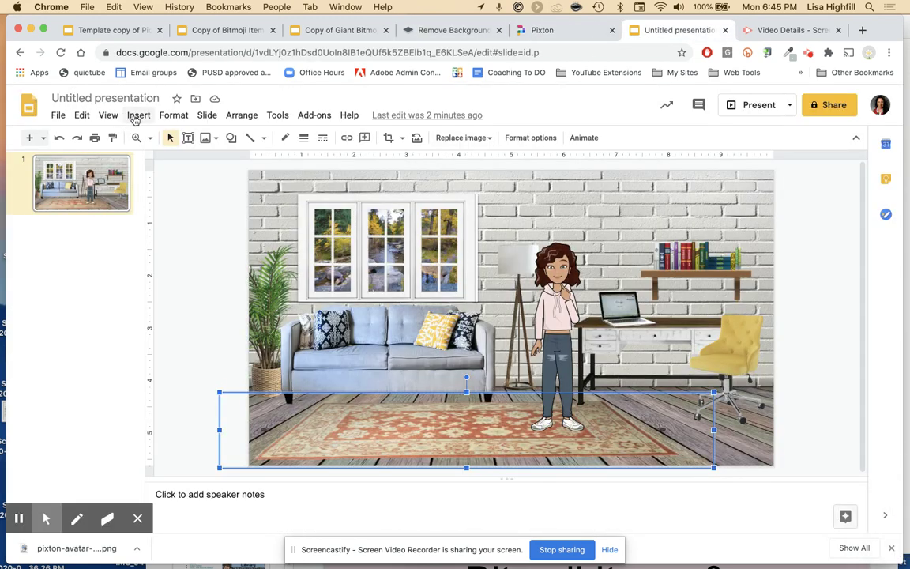
{"action": "left_click", "coordinate": [136, 115]}
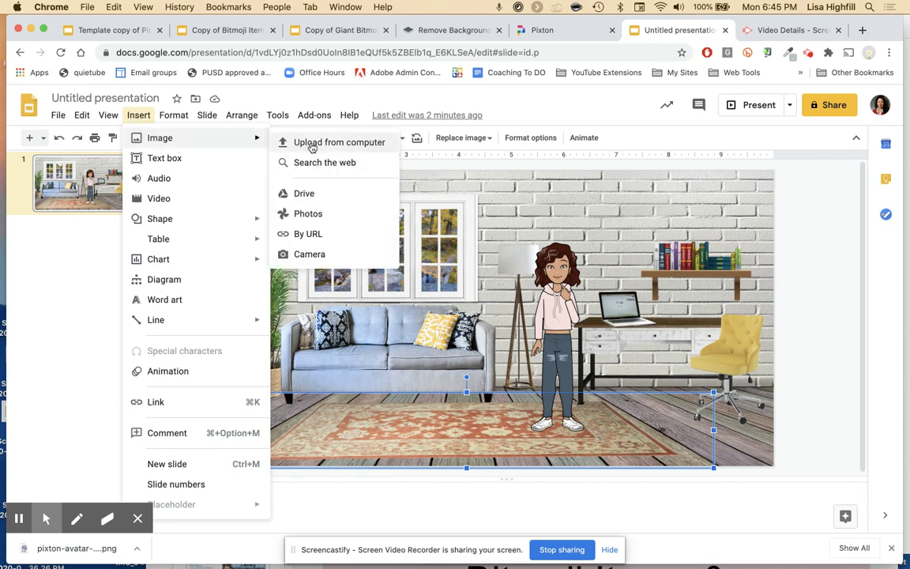
{"action": "left_click", "coordinate": [281, 142]}
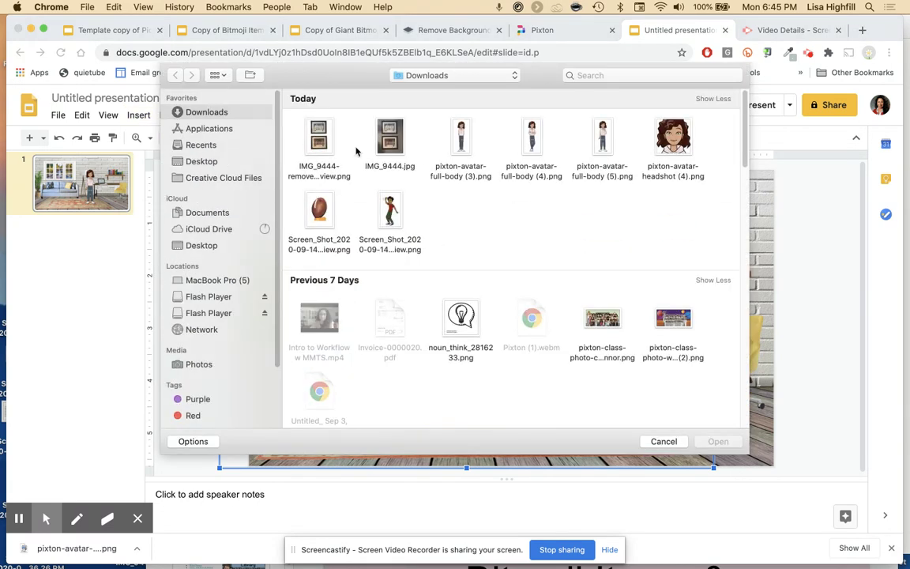
{"action": "left_click", "coordinate": [200, 162]}
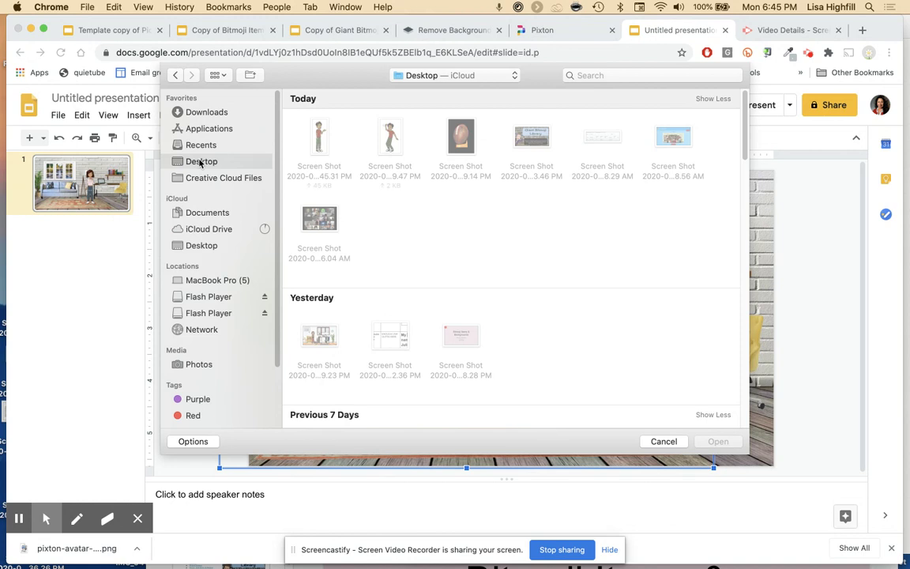
{"action": "double_click", "coordinate": [320, 139]}
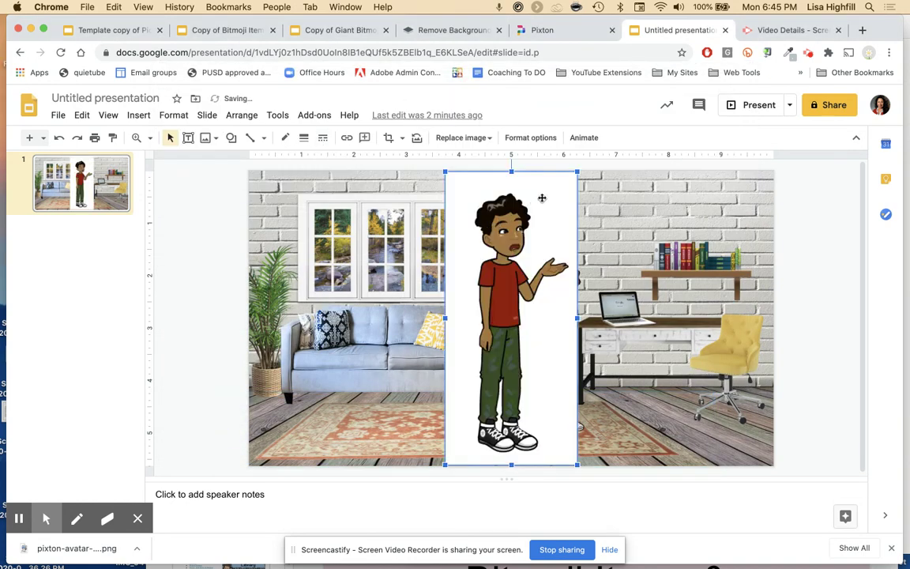
Step: Shrink the boy screenshot, then delete it because of its white background
{"action": "left_click", "coordinate": [577, 170]}
{"action": "left_click_drag", "start_coordinate": [577, 171], "coordinate": [549, 226]}
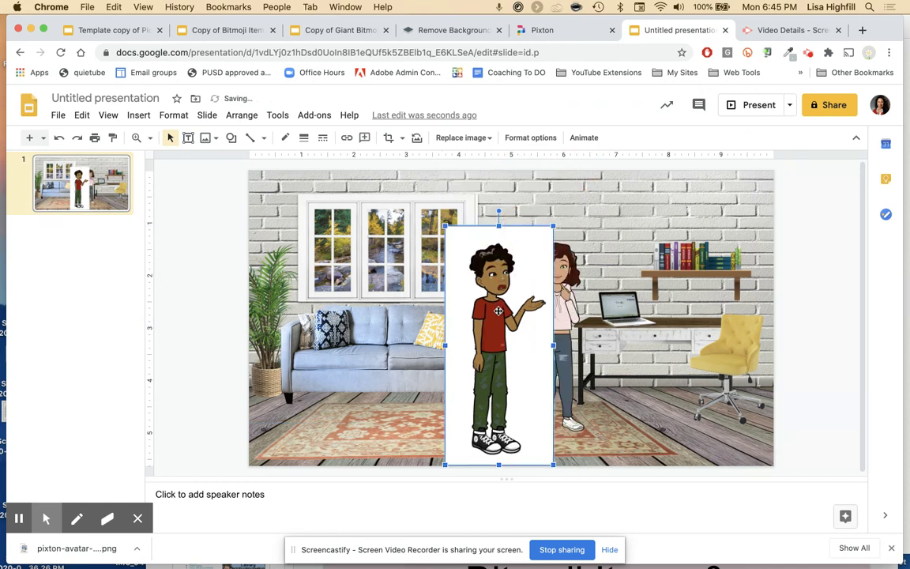
{"action": "key", "text": "Delete"}
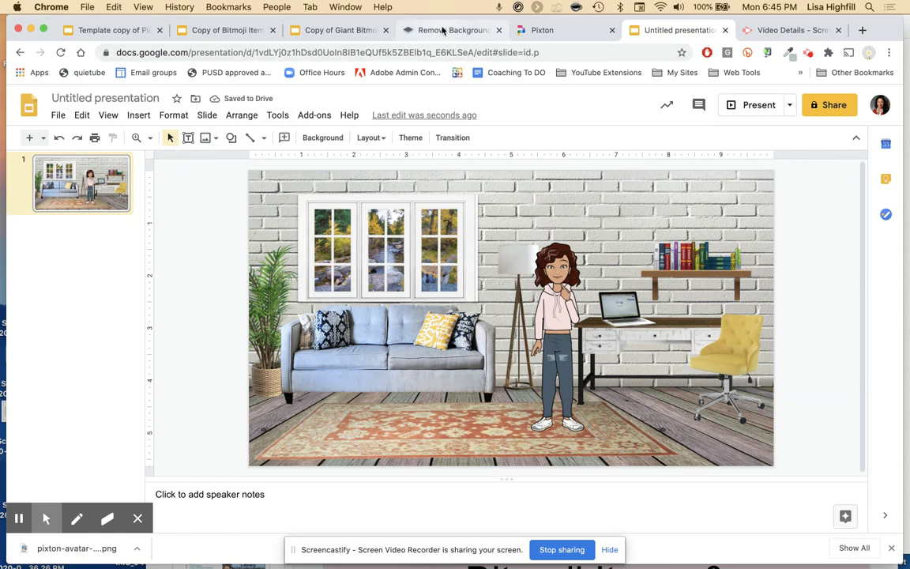
{"action": "left_click", "coordinate": [442, 30]}
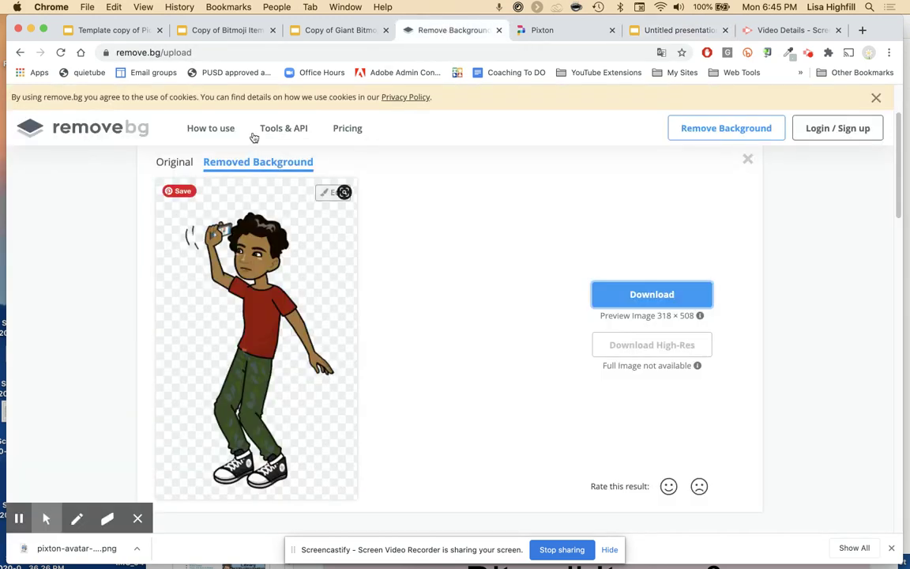
Step: Upload the boy screenshot to remove.bg and download the transparent-background result
{"action": "left_click", "coordinate": [88, 137]}
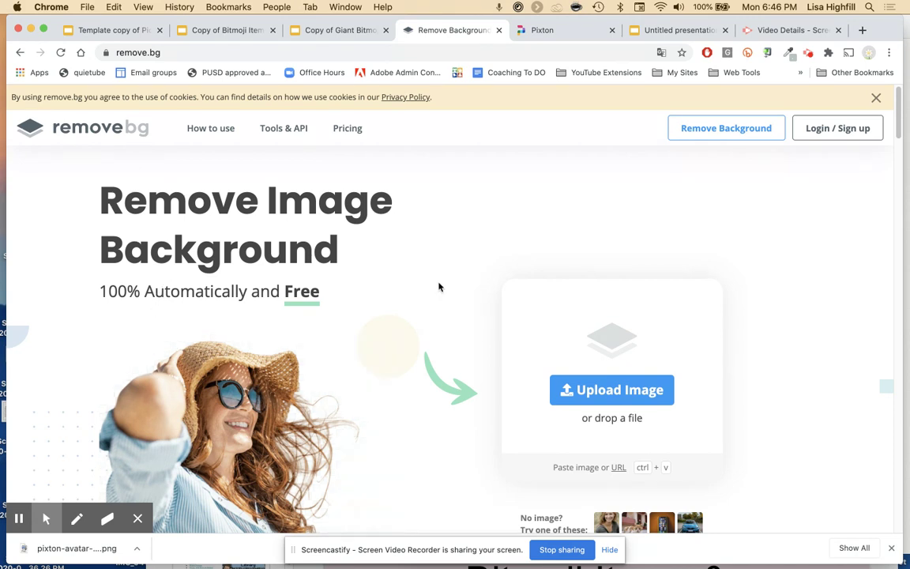
{"action": "left_click", "coordinate": [594, 389]}
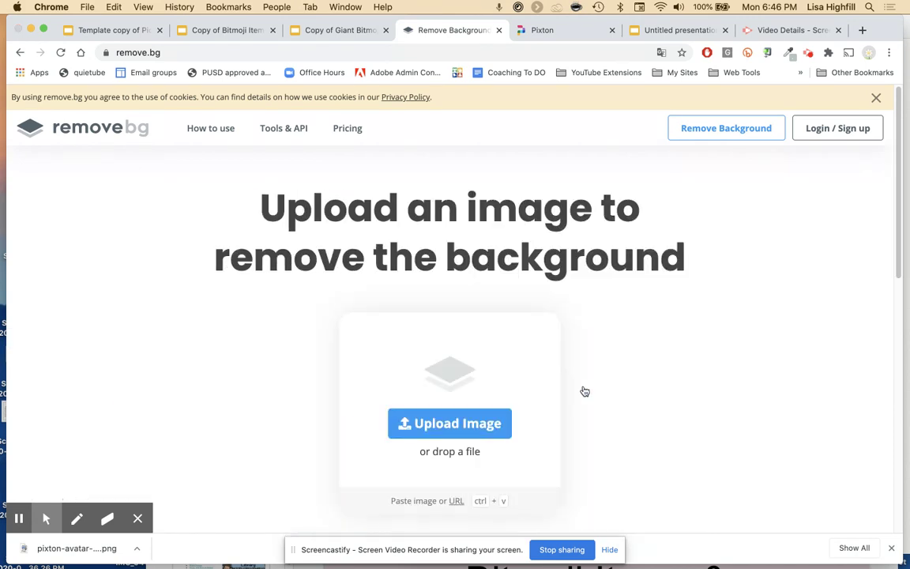
{"action": "left_click", "coordinate": [320, 139]}
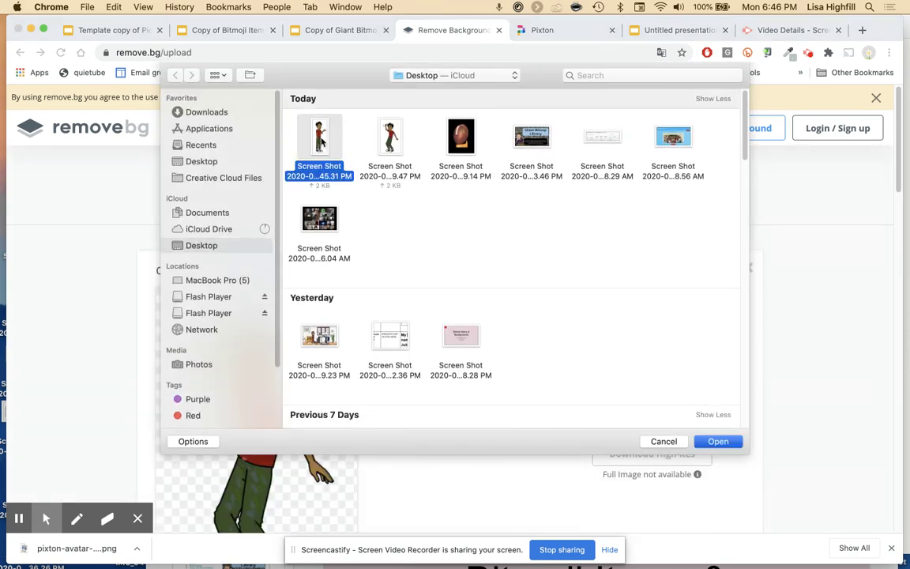
{"action": "double_click", "coordinate": [320, 139]}
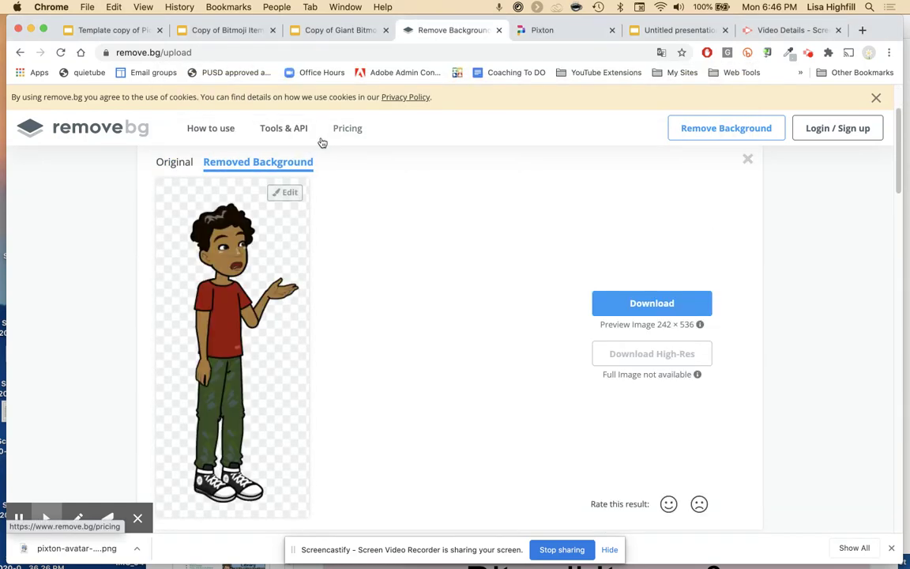
{"action": "left_click", "coordinate": [659, 304]}
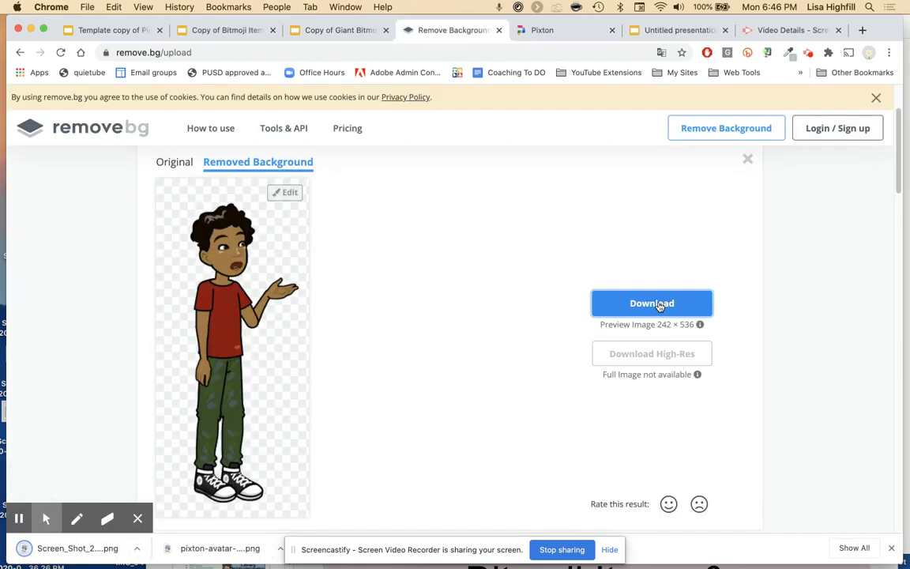
Step: Drag the transparent boy PNG from the download bar onto the slide
{"action": "left_click", "coordinate": [667, 35]}
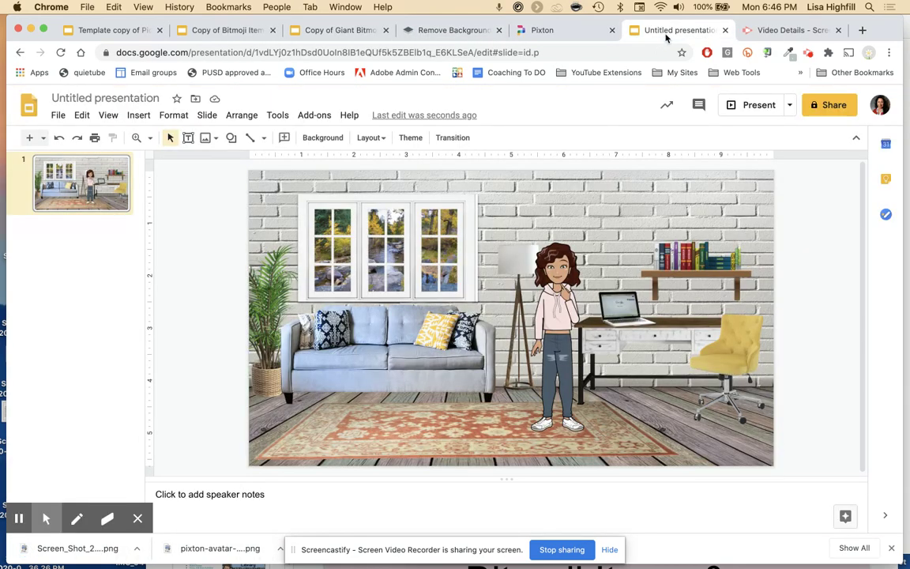
{"action": "left_click_drag", "start_coordinate": [77, 547], "coordinate": [416, 323]}
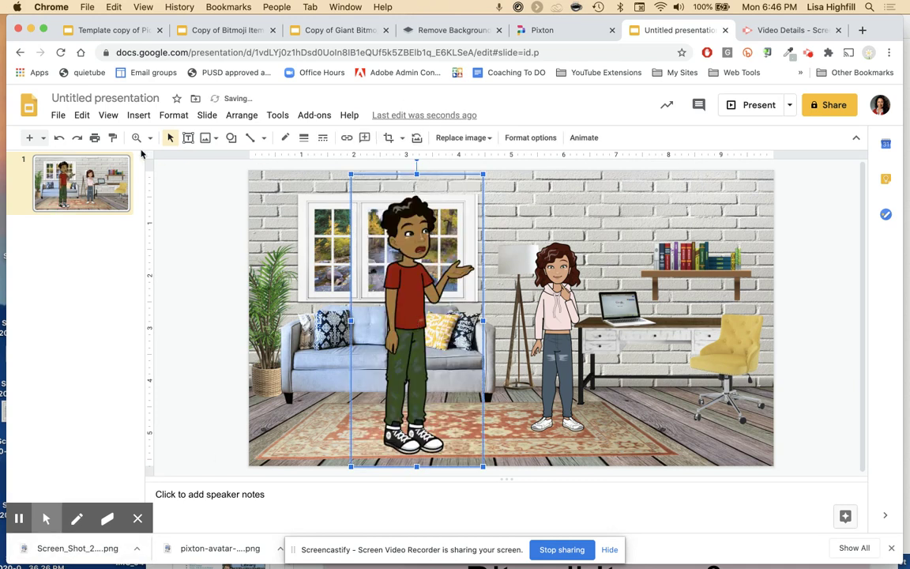
{"action": "left_click", "coordinate": [138, 115]}
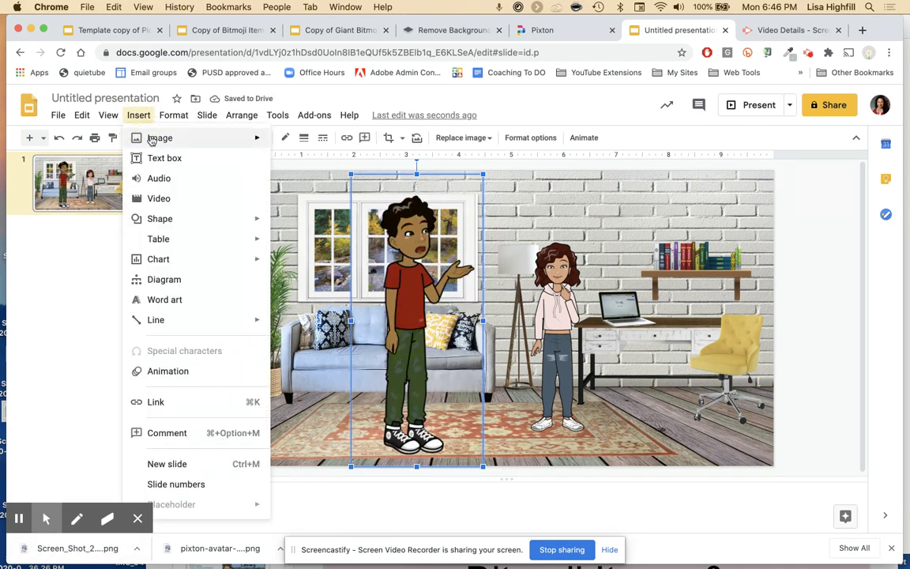
{"action": "mouse_move", "coordinate": [152, 140]}
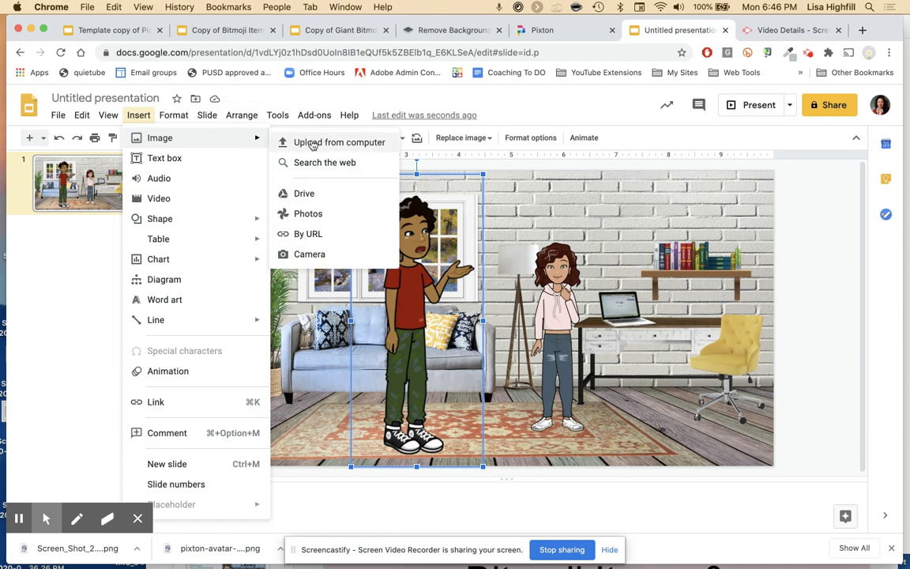
{"action": "left_click", "coordinate": [605, 104]}
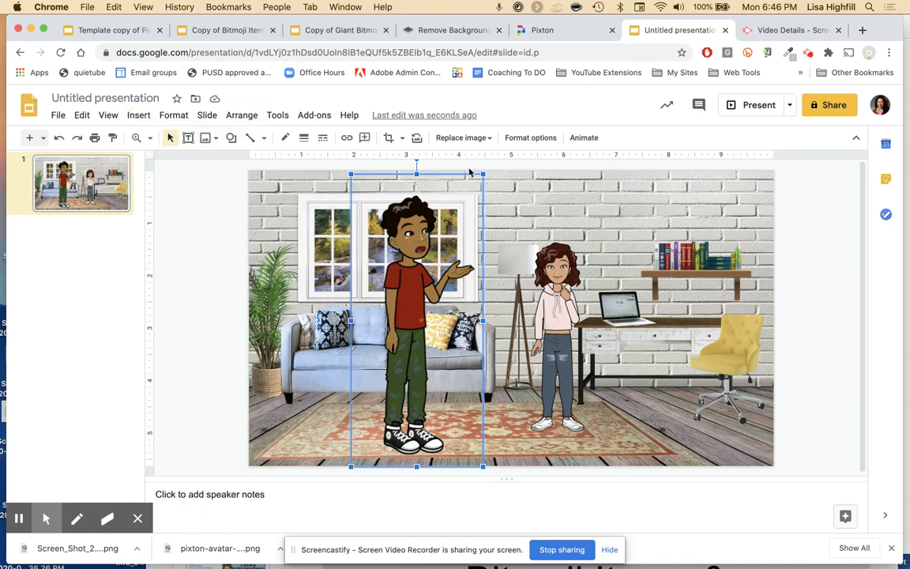
Step: Shrink the boy and position him on the rug in front of the sofa beside the girl
{"action": "left_click_drag", "start_coordinate": [348, 173], "coordinate": [428, 244]}
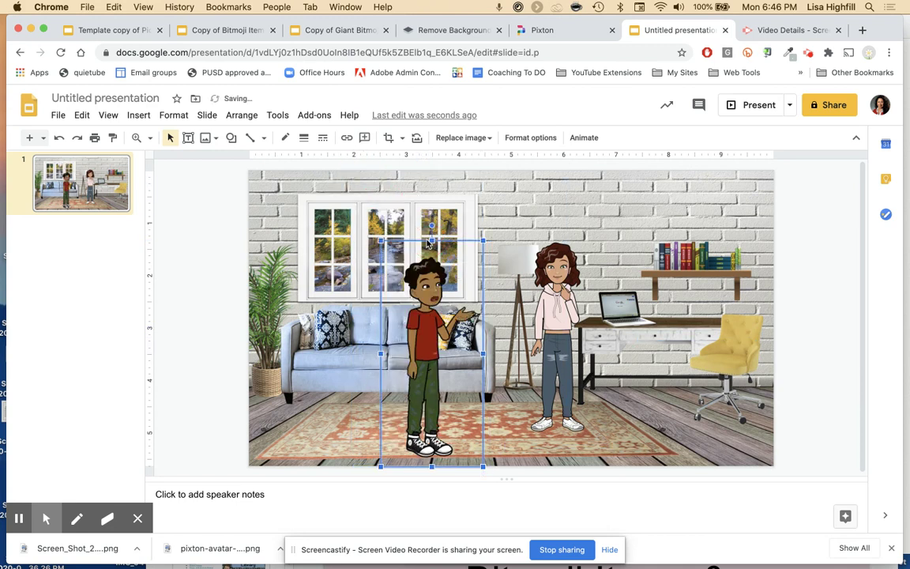
{"action": "left_click_drag", "start_coordinate": [433, 320], "coordinate": [431, 311]}
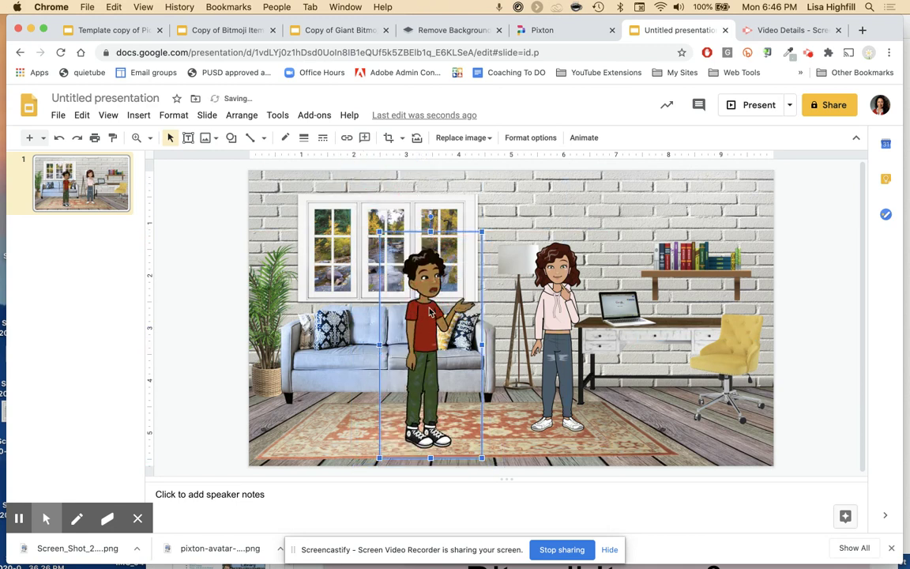
{"action": "left_click_drag", "start_coordinate": [482, 458], "coordinate": [462, 450]}
{"action": "left_click", "coordinate": [459, 441]}
{"action": "left_click_drag", "start_coordinate": [460, 439], "coordinate": [460, 442]}
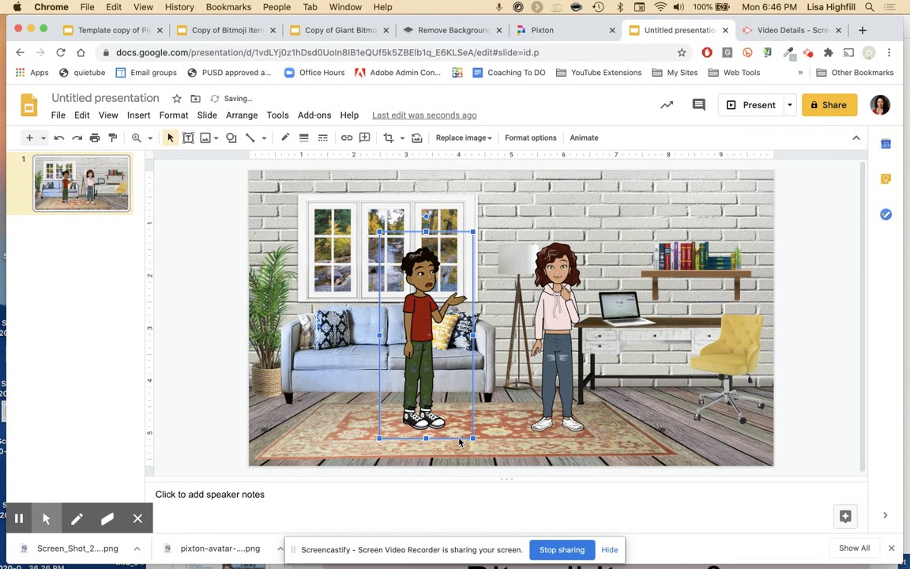
{"action": "left_click_drag", "start_coordinate": [427, 348], "coordinate": [394, 322]}
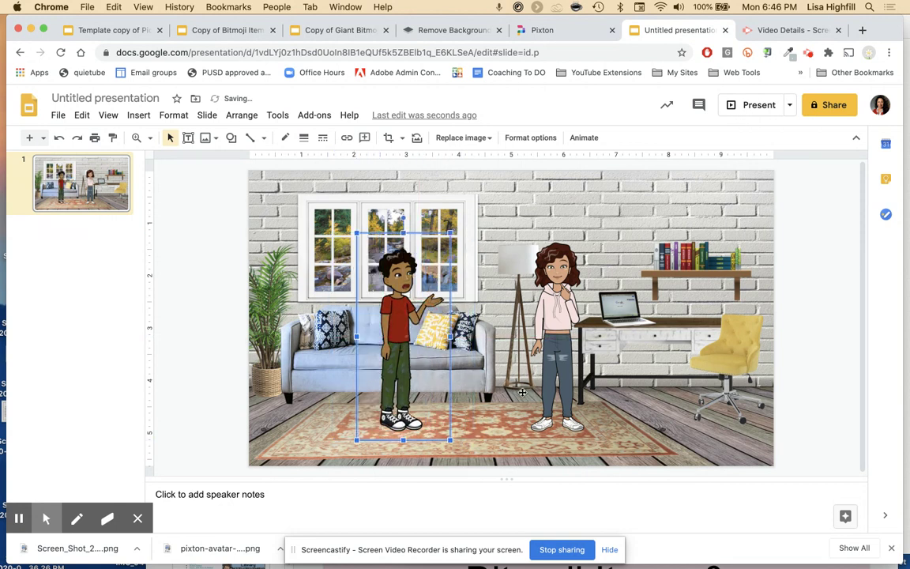
{"action": "left_click", "coordinate": [510, 419]}
{"action": "left_click", "coordinate": [673, 437]}
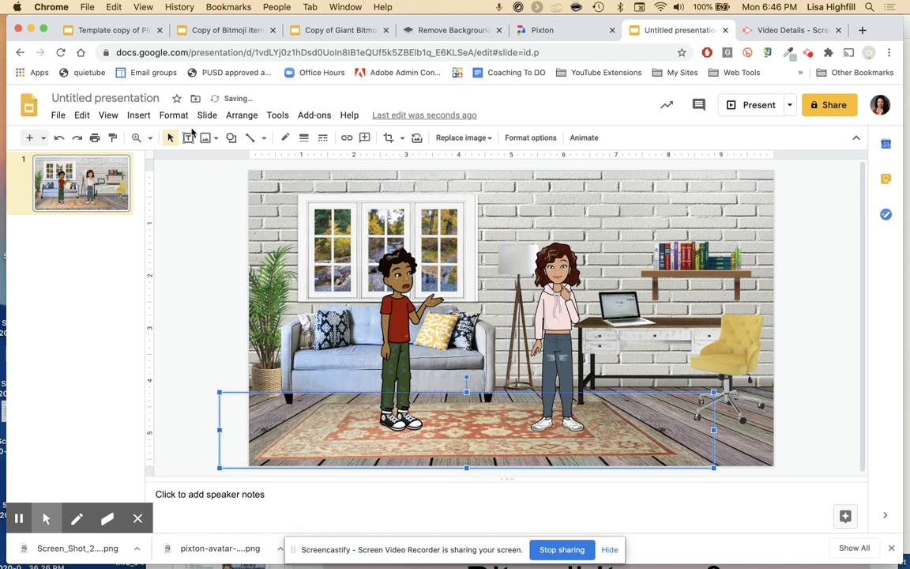
Step: Bring up the Callouts shapes from the Shape menu
{"action": "left_click", "coordinate": [137, 116]}
{"action": "left_click", "coordinate": [138, 115]}
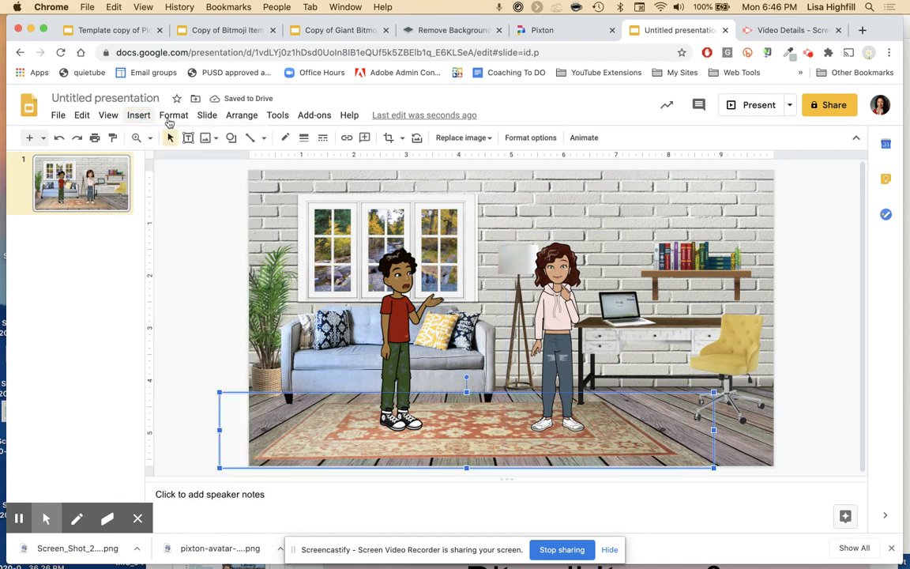
{"action": "left_click", "coordinate": [231, 138]}
{"action": "mouse_move", "coordinate": [296, 198]}
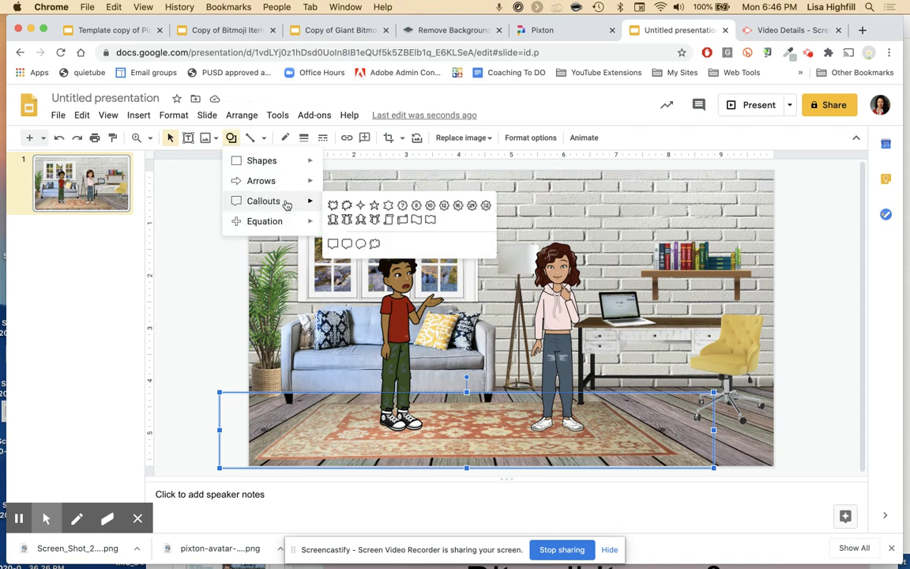
Step: Draw an oval speech bubble above the boy, tail toward him, reading 'Did you see that email?'
{"action": "left_click", "coordinate": [361, 245]}
{"action": "left_click_drag", "start_coordinate": [489, 178], "coordinate": [573, 228]}
{"action": "left_click_drag", "start_coordinate": [515, 235], "coordinate": [482, 252]}
{"action": "mouse_move", "coordinate": [524, 197]}
{"action": "left_mouse_down"}
{"action": "mouse_move", "coordinate": [419, 205]}
{"action": "mouse_move", "coordinate": [463, 189]}
{"action": "mouse_move", "coordinate": [470, 228]}
{"action": "left_mouse_up"}
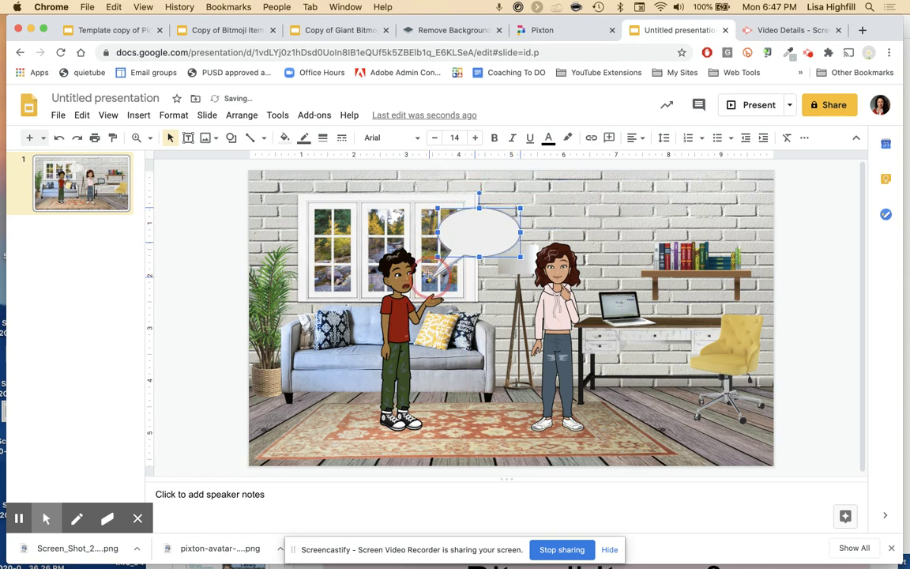
{"action": "left_click", "coordinate": [460, 226]}
{"action": "type", "text": "Did y"}
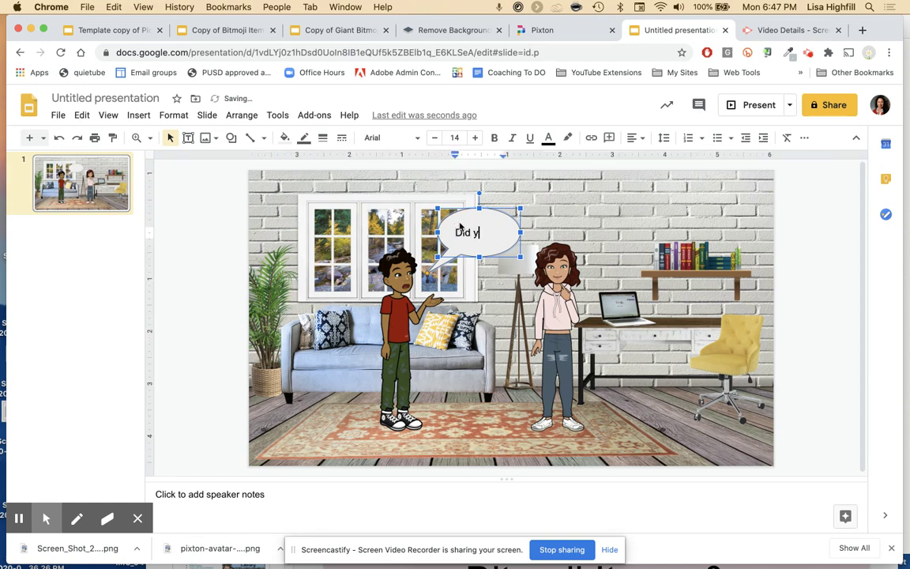
{"action": "type", "text": "ou see that email?"}
{"action": "left_click", "coordinate": [514, 245]}
Step: Give the speech bubble a black outline with 2px weight
{"action": "left_click", "coordinate": [515, 246]}
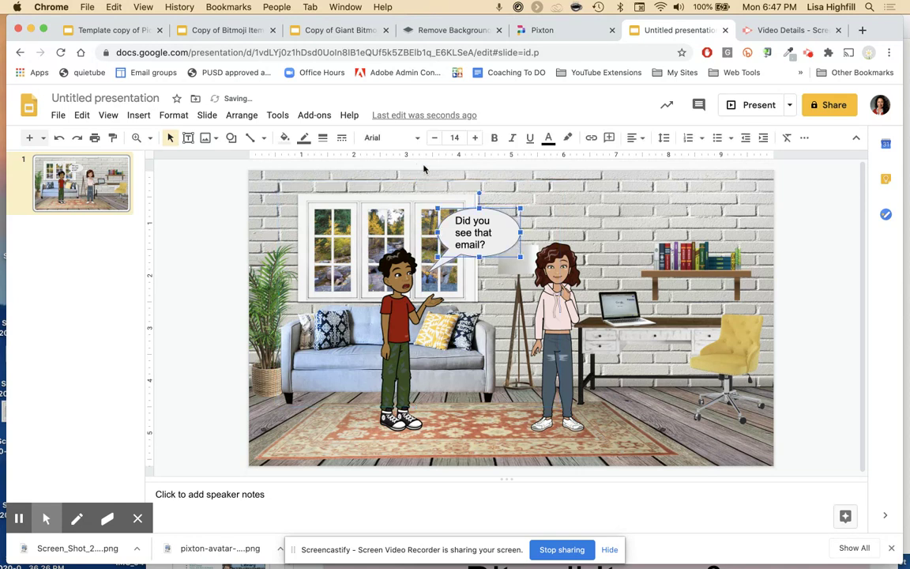
{"action": "left_click", "coordinate": [304, 137]}
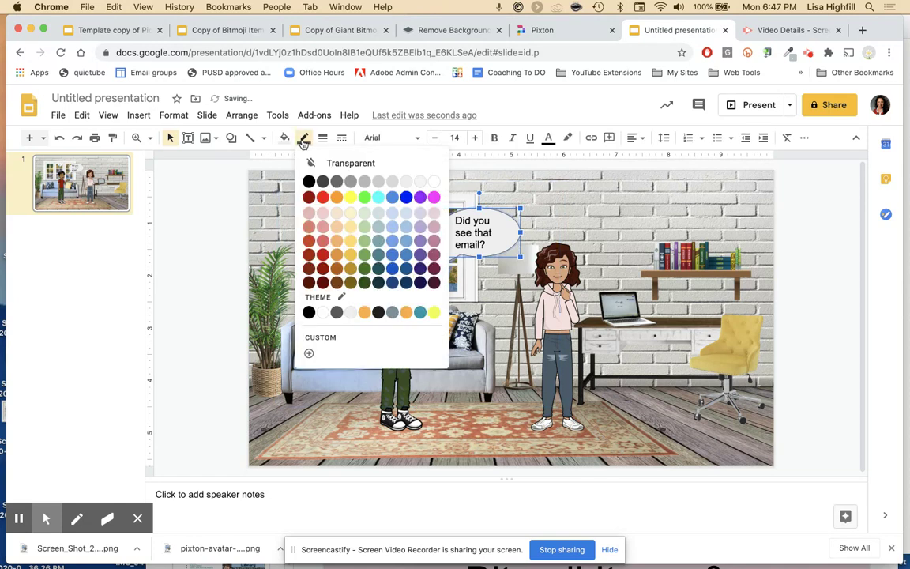
{"action": "left_click", "coordinate": [309, 181]}
{"action": "left_click", "coordinate": [323, 138]}
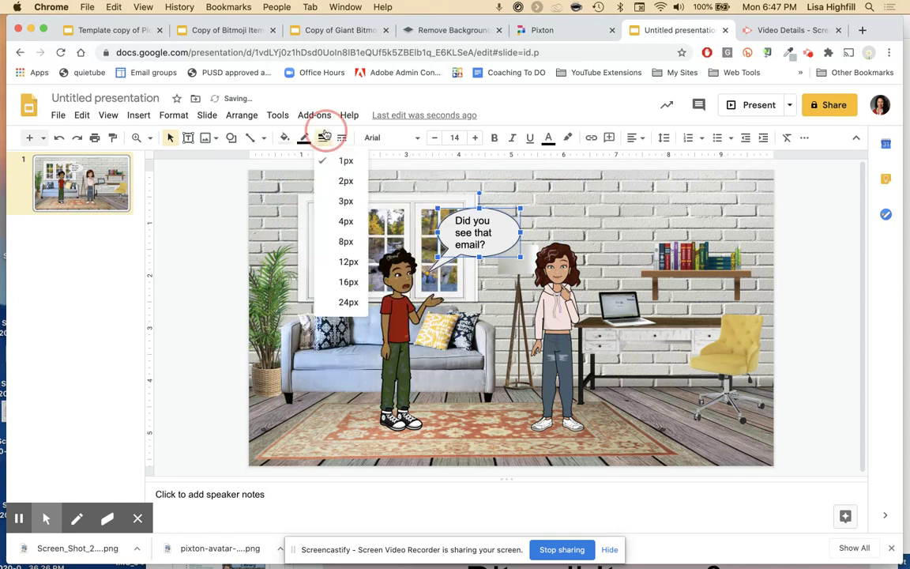
{"action": "left_click", "coordinate": [338, 182]}
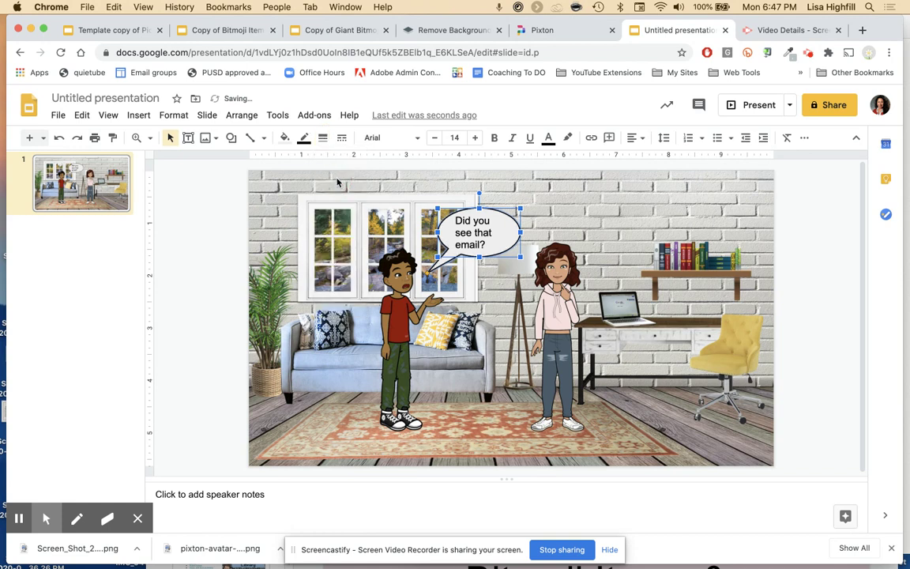
{"action": "left_click", "coordinate": [610, 197]}
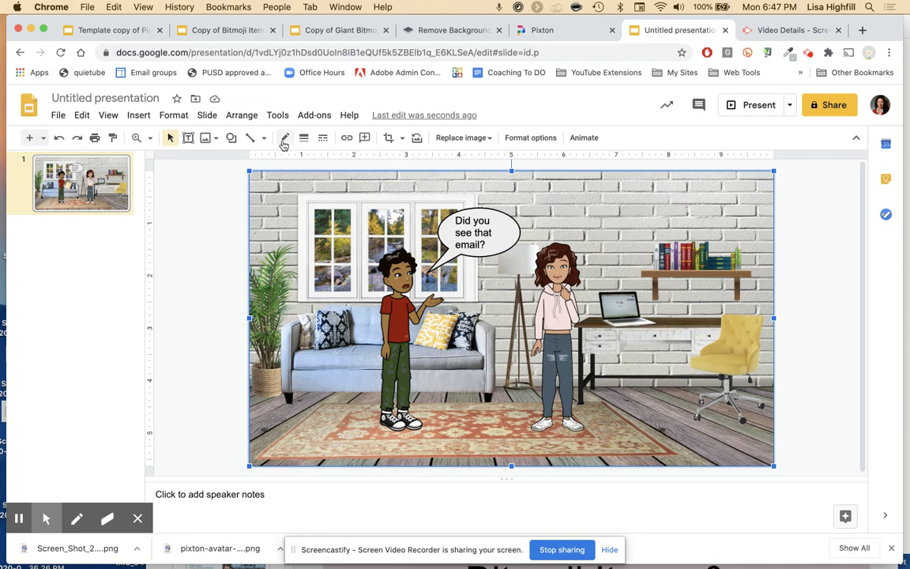
Step: Draw a cloud callout beside the speech bubble and move it closer
{"action": "left_click", "coordinate": [231, 138]}
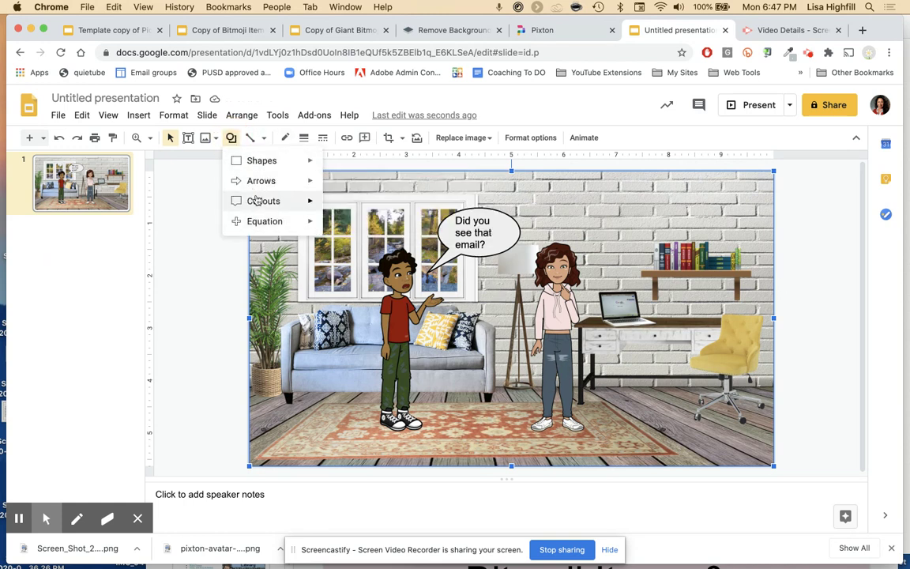
{"action": "mouse_move", "coordinate": [291, 204]}
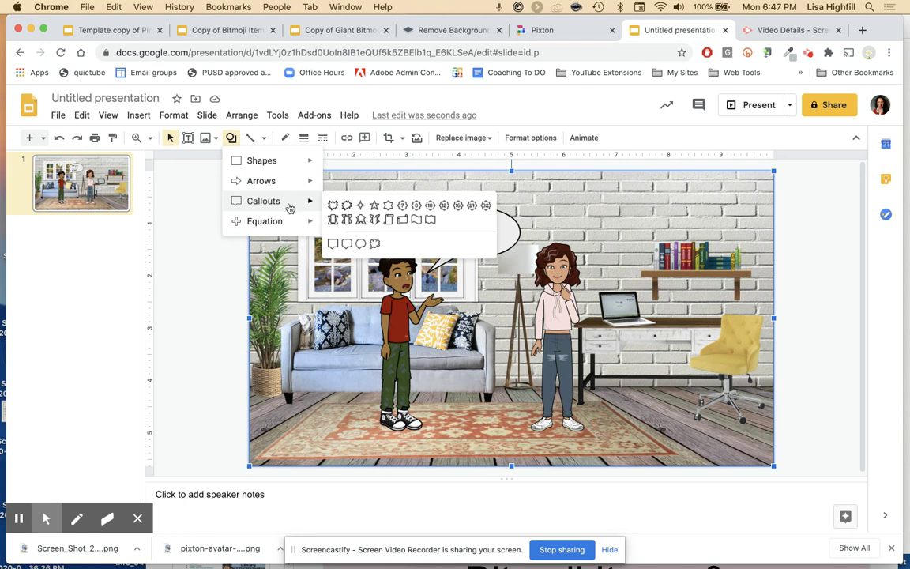
{"action": "left_click", "coordinate": [376, 245]}
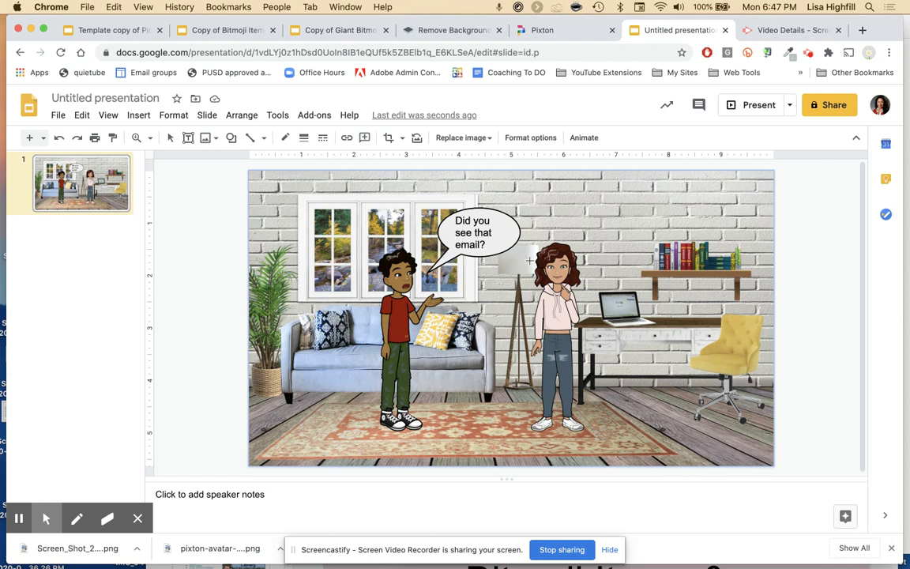
{"action": "left_click_drag", "start_coordinate": [484, 276], "coordinate": [536, 303]}
{"action": "left_click_drag", "start_coordinate": [484, 274], "coordinate": [455, 273]}
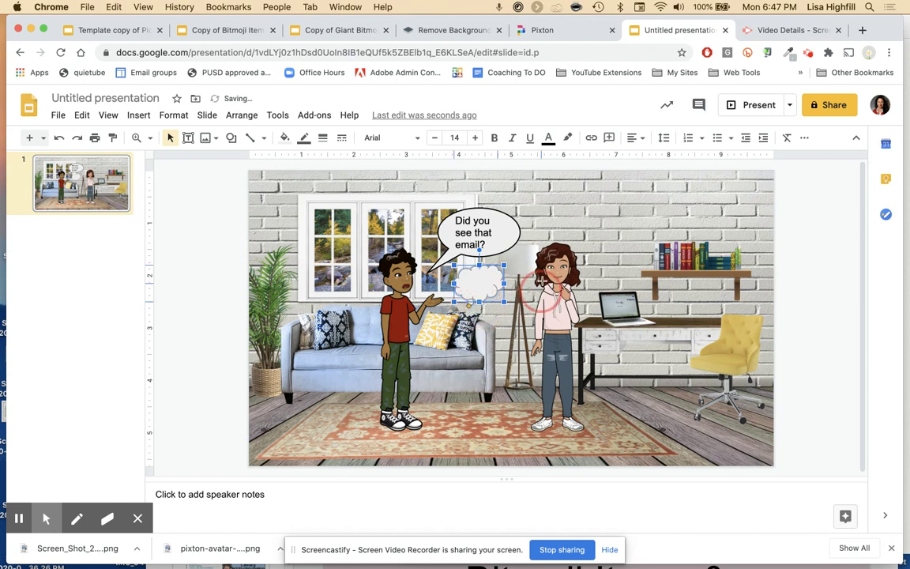
Step: Type the thought 'He doesn't know yet' in the cloud, widen it, and set the text to 11
{"action": "left_click", "coordinate": [474, 282]}
{"action": "type", "text": "Hi"}
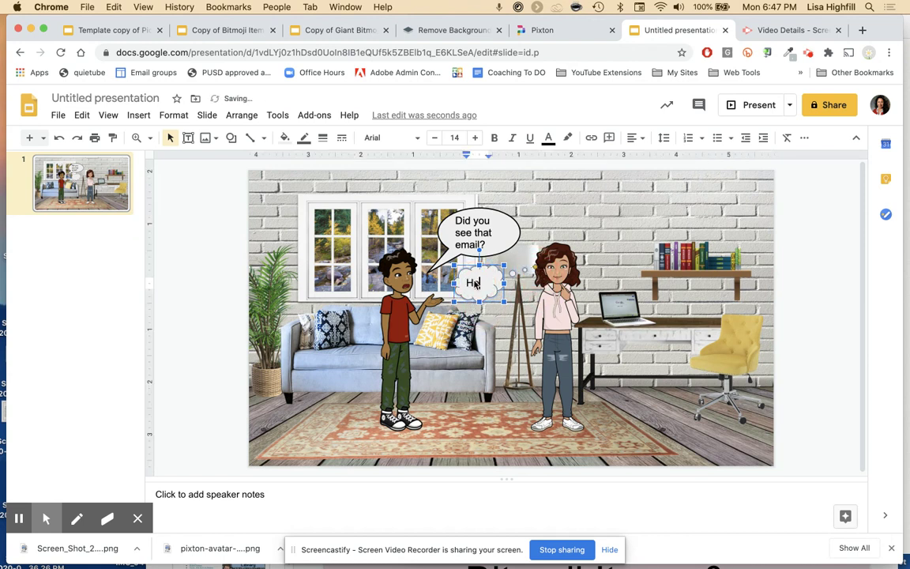
{"action": "type", "text": " does nt"}
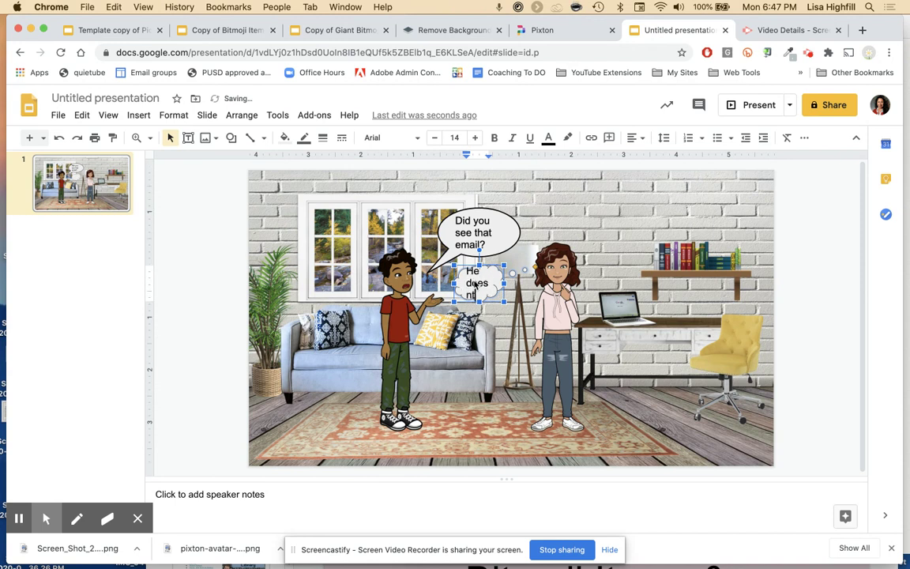
{"action": "type", "text": " know v"}
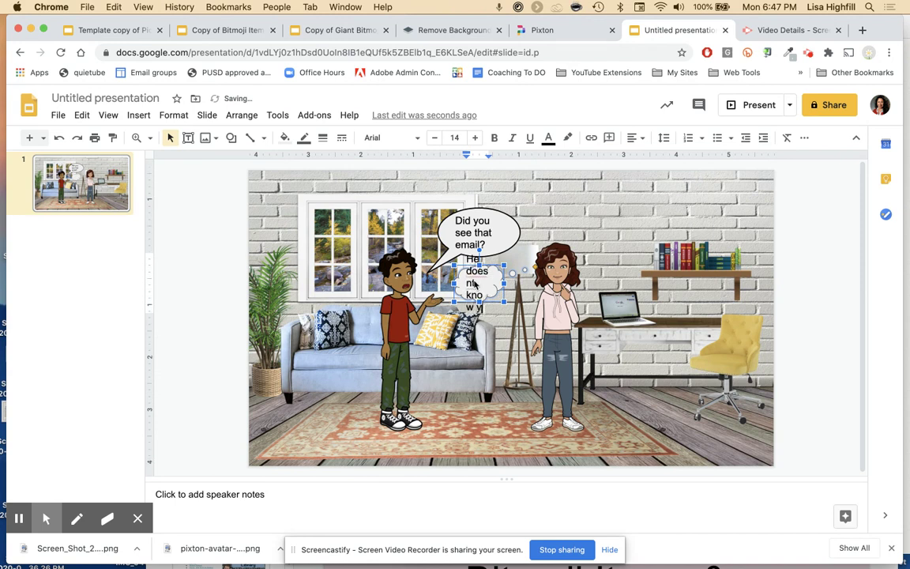
{"action": "type", "text": "er"}
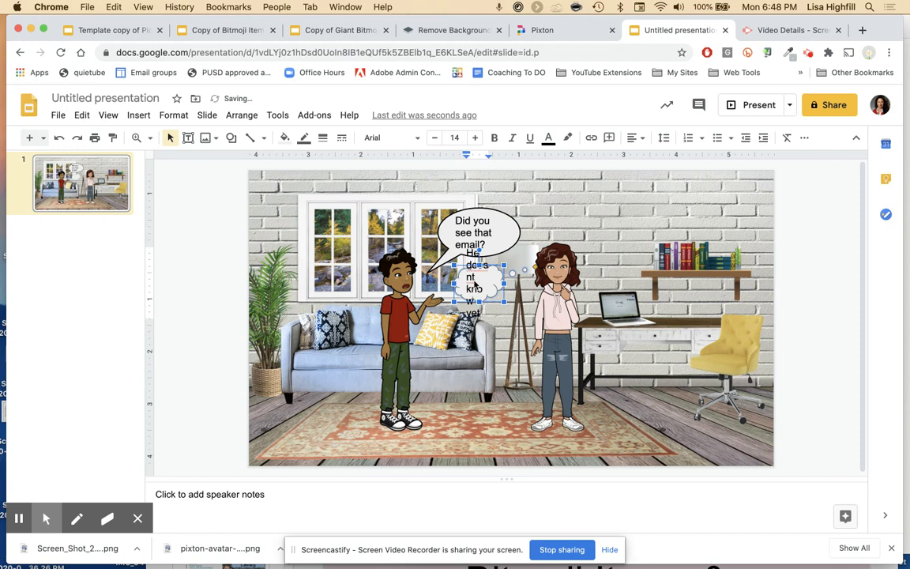
{"action": "key", "text": "Escape"}
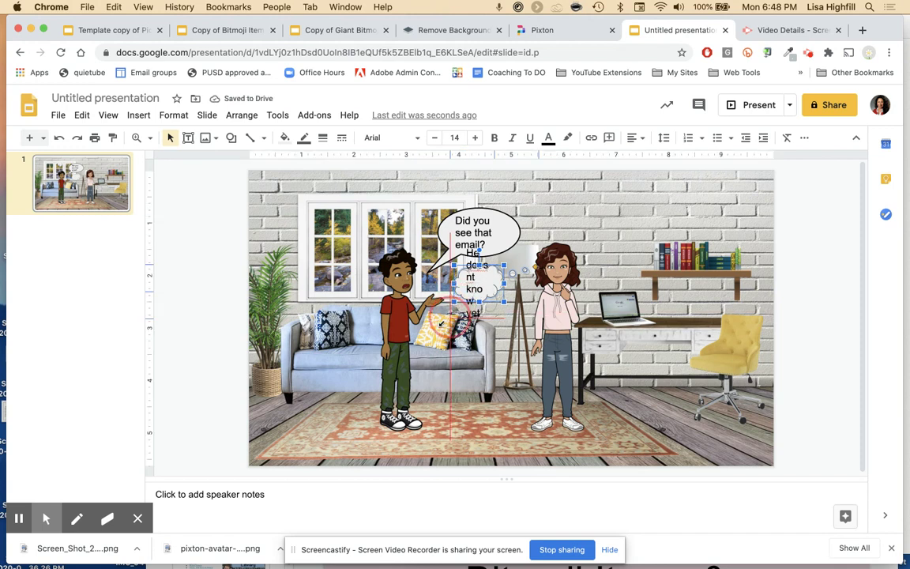
{"action": "left_click_drag", "start_coordinate": [454, 283], "coordinate": [427, 284]}
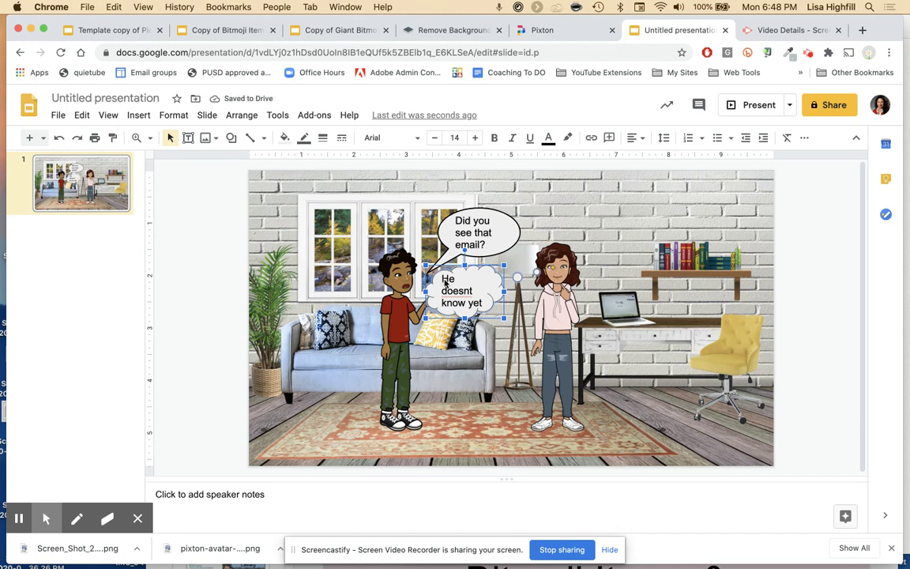
{"action": "triple_click", "coordinate": [445, 280]}
{"action": "left_click", "coordinate": [434, 138]}
{"action": "left_click", "coordinate": [435, 138]}
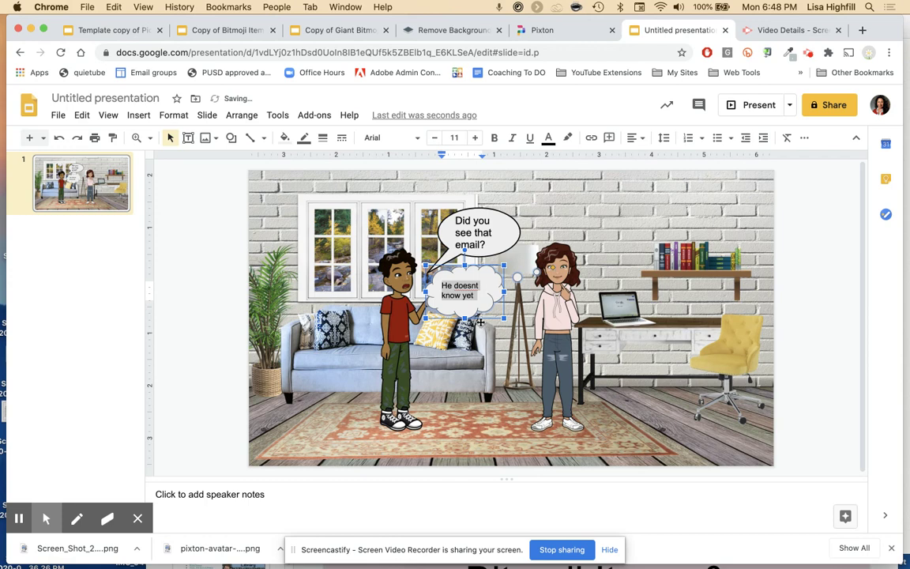
Step: Correct 'doesnt' to 'doesn't' and fine-tune the thought cloud's width
{"action": "left_click", "coordinate": [470, 288]}
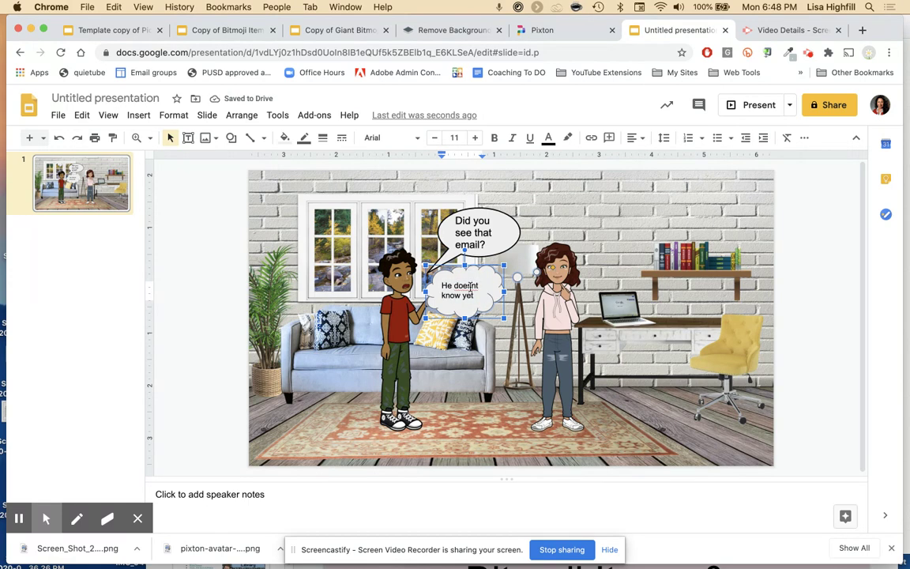
{"action": "right_click", "coordinate": [470, 288]}
{"action": "left_click", "coordinate": [501, 151]}
{"action": "left_click_drag", "start_coordinate": [425, 316], "coordinate": [447, 315]}
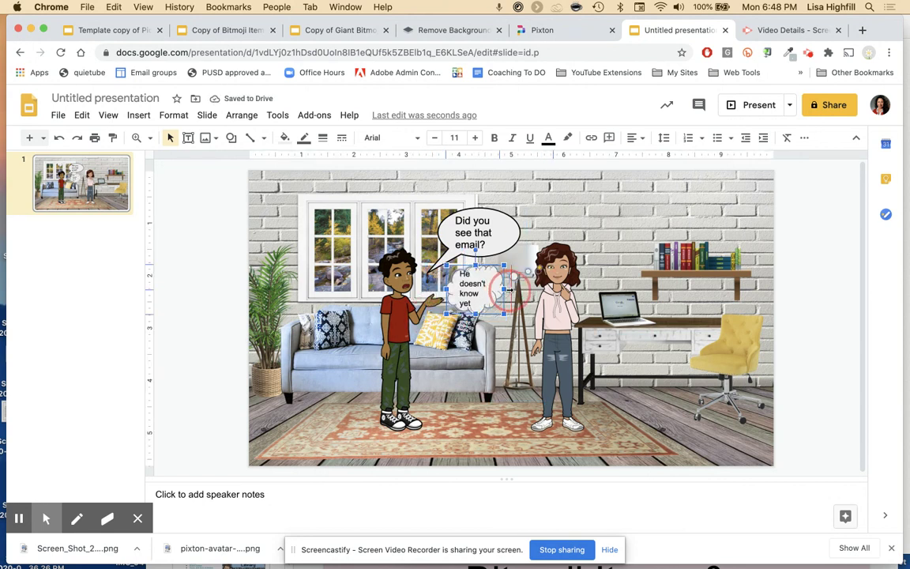
{"action": "left_click_drag", "start_coordinate": [504, 289], "coordinate": [510, 291]}
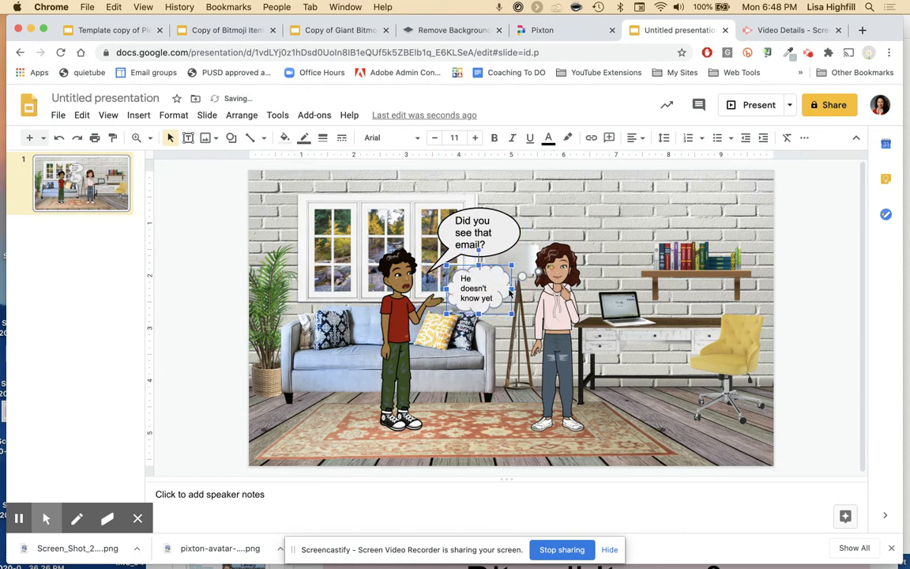
{"action": "left_click", "coordinate": [625, 367]}
{"action": "left_click", "coordinate": [621, 215]}
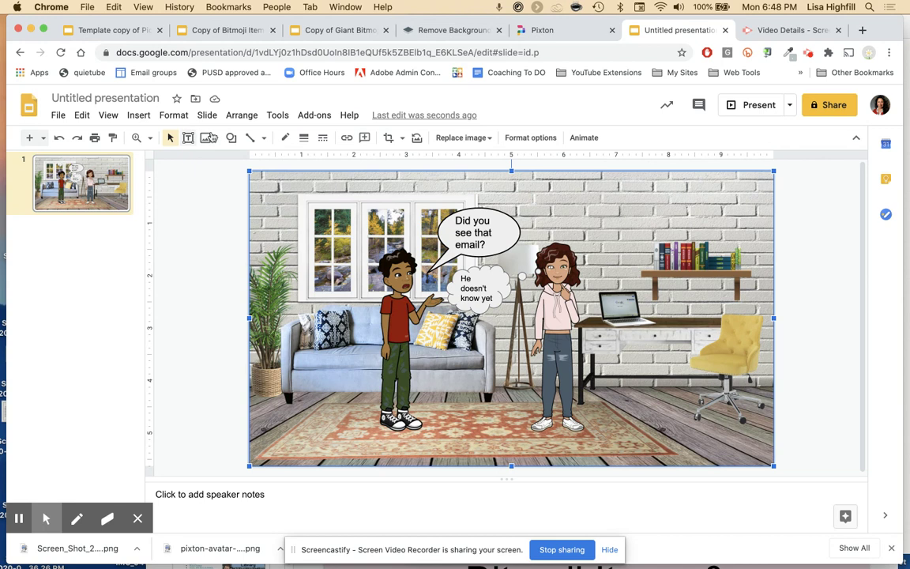
Step: Draw a rectangle across the slide top and type 'There was a mysterious email that arrived the next day'
{"action": "left_click", "coordinate": [231, 137]}
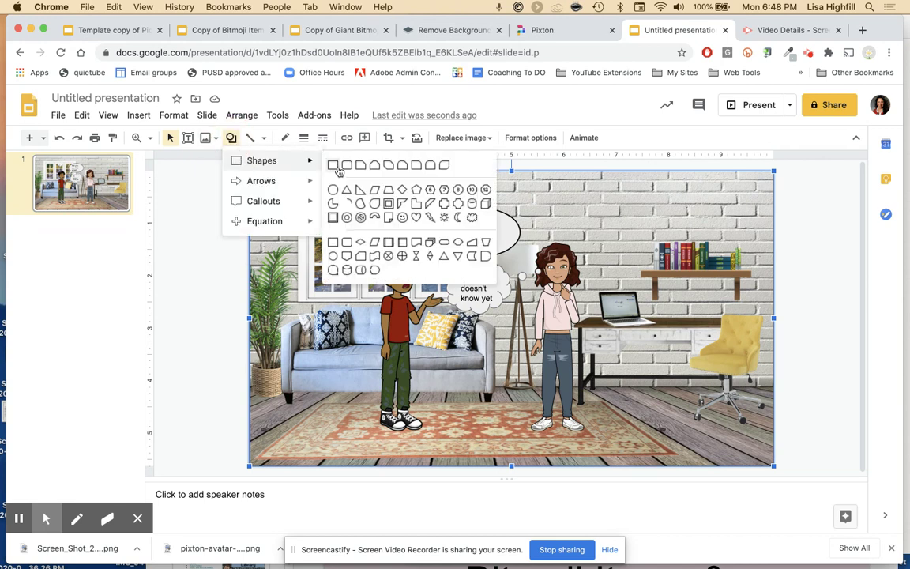
{"action": "left_click", "coordinate": [330, 162]}
{"action": "left_click_drag", "start_coordinate": [253, 172], "coordinate": [770, 208]}
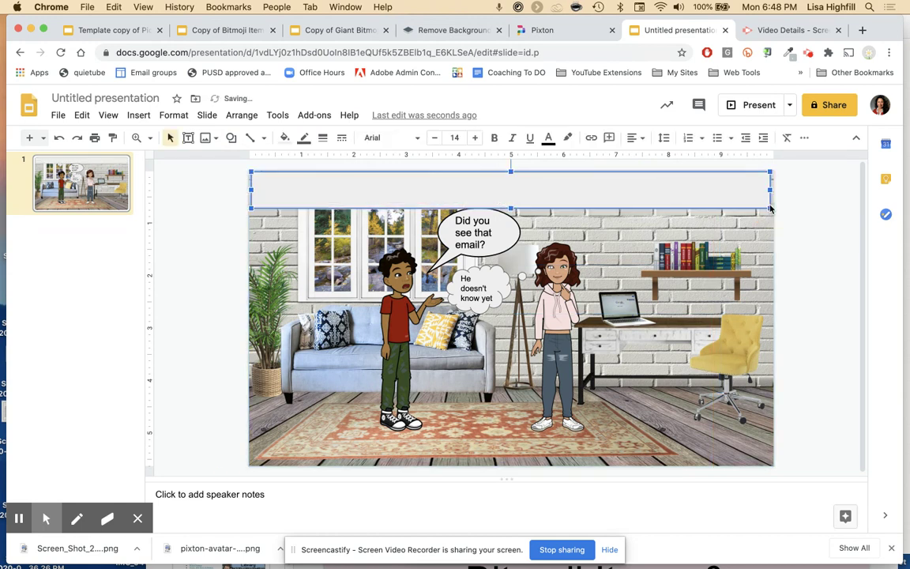
{"action": "left_click", "coordinate": [295, 188]}
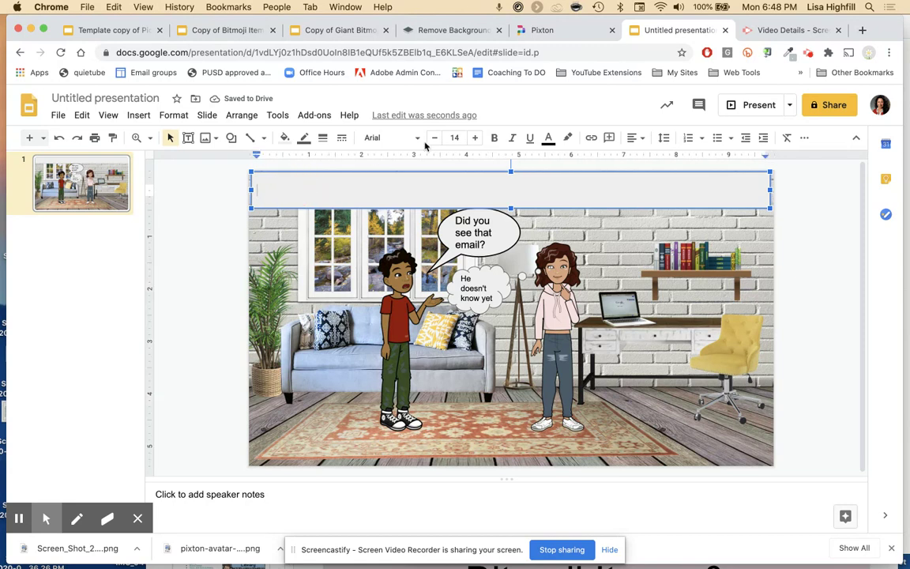
{"action": "type", "text": "here was a mysterious email that arrived the next day...."}
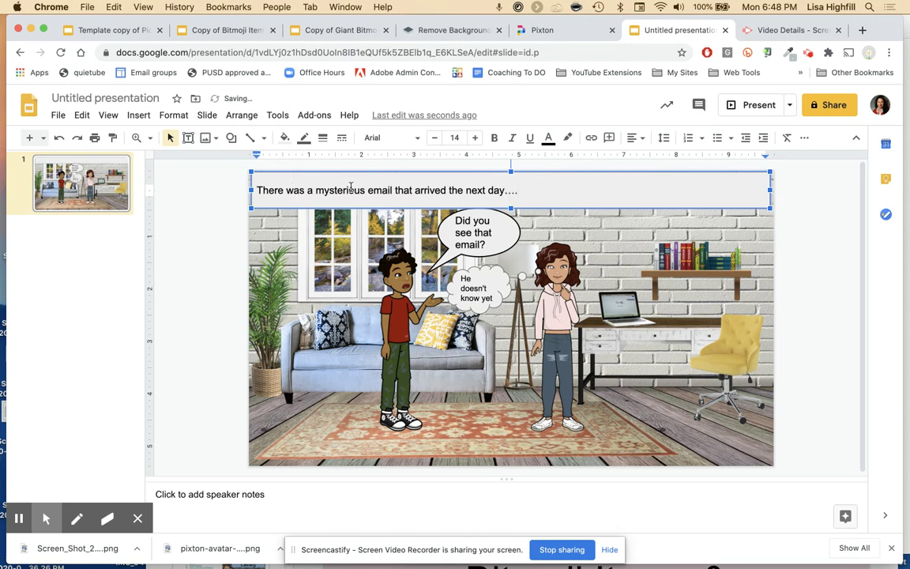
Step: Set the caption text to font size 10
{"action": "left_click_drag", "start_coordinate": [254, 189], "coordinate": [524, 194]}
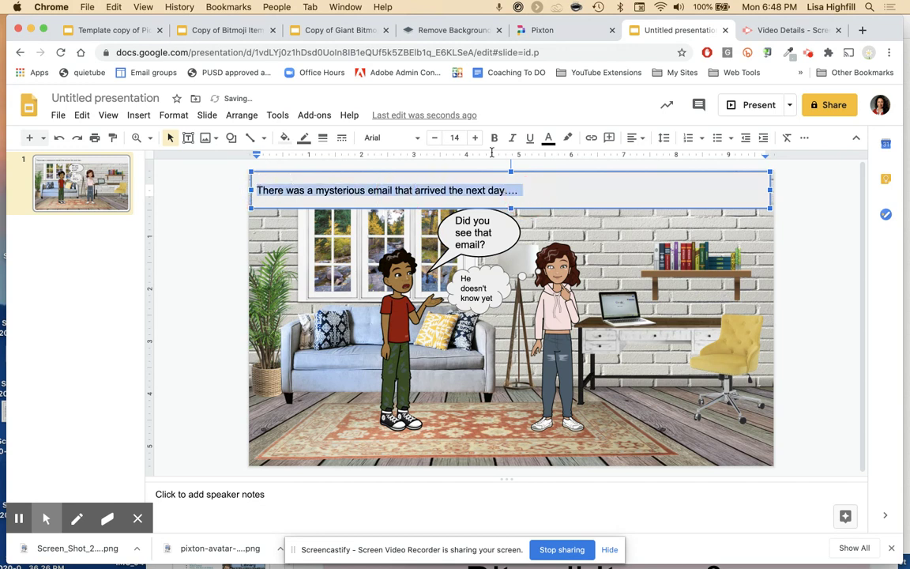
{"action": "left_click", "coordinate": [455, 138]}
{"action": "left_click", "coordinate": [455, 241]}
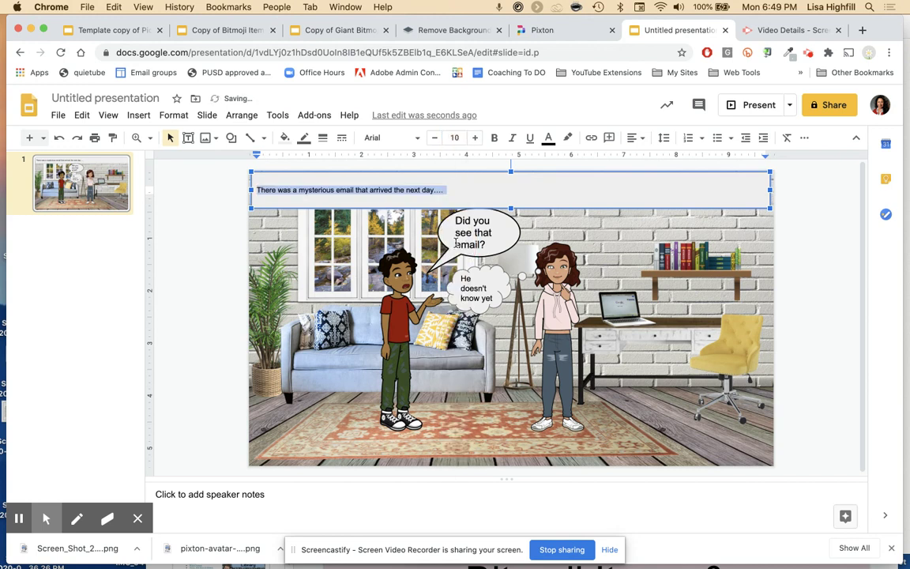
{"action": "left_click", "coordinate": [444, 189]}
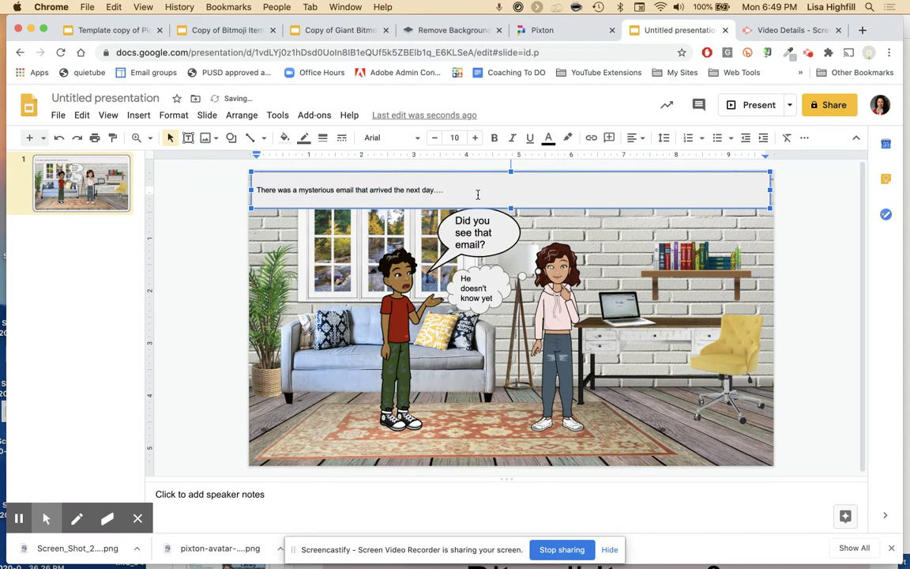